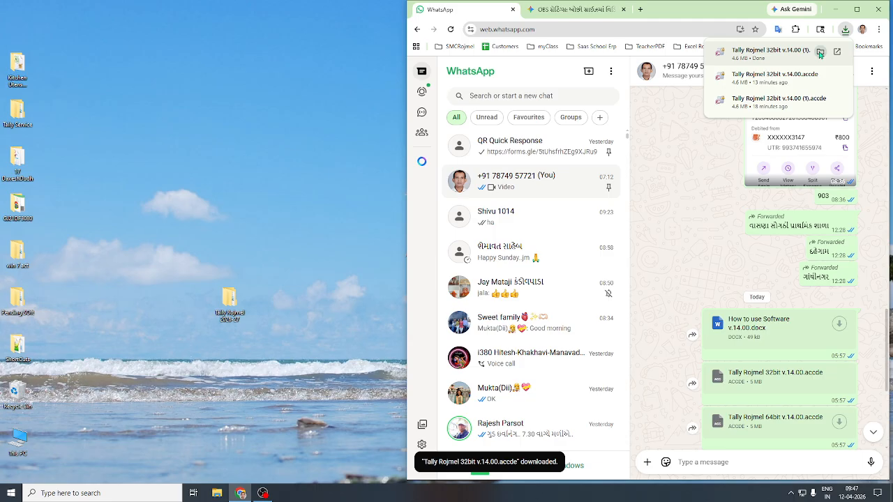
Copy the downloaded Tally Rojmel 32bit v.14.00 (1).accde file from Downloads.
{"action": "left_click", "coordinate": [820, 53]}
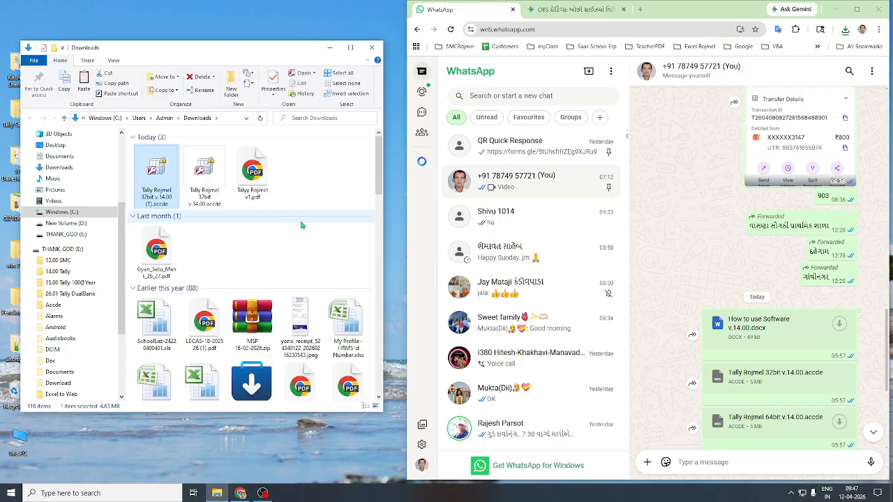
{"action": "right_click", "coordinate": [152, 169]}
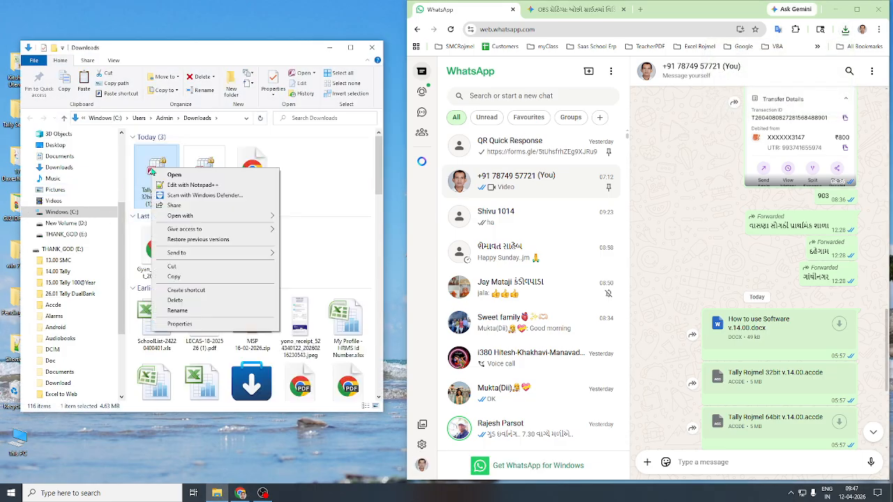
{"action": "left_click", "coordinate": [186, 281]}
Paste the file into the desktop Tally Rojmel 2026-27 folder and launch it from there.
{"action": "left_click", "coordinate": [371, 47]}
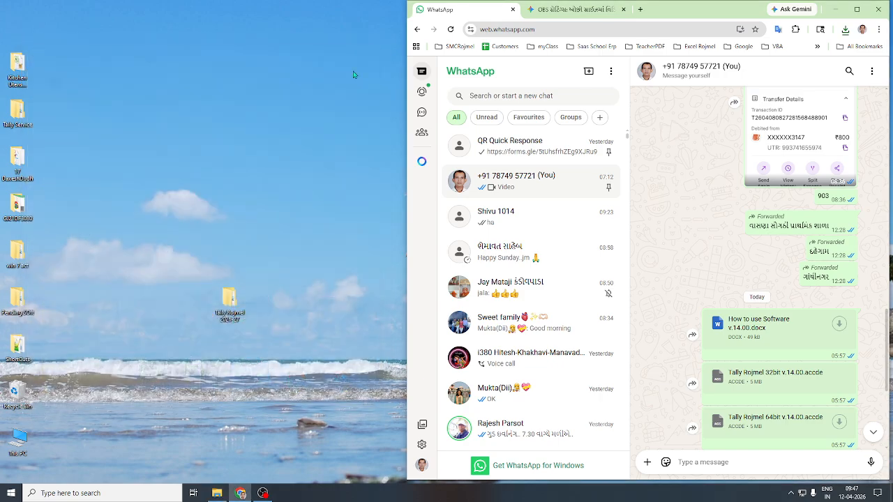
{"action": "double_click", "coordinate": [230, 307]}
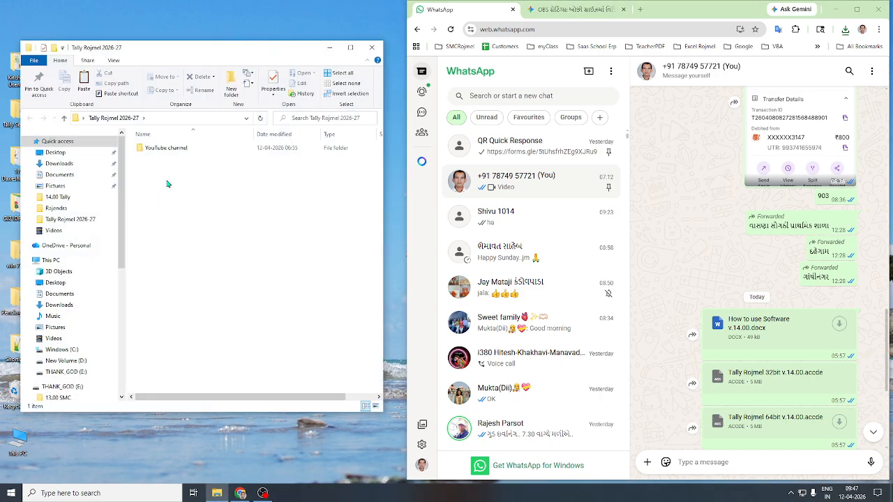
{"action": "right_click", "coordinate": [167, 184]}
{"action": "left_click", "coordinate": [183, 243]}
{"action": "right_click", "coordinate": [158, 159]}
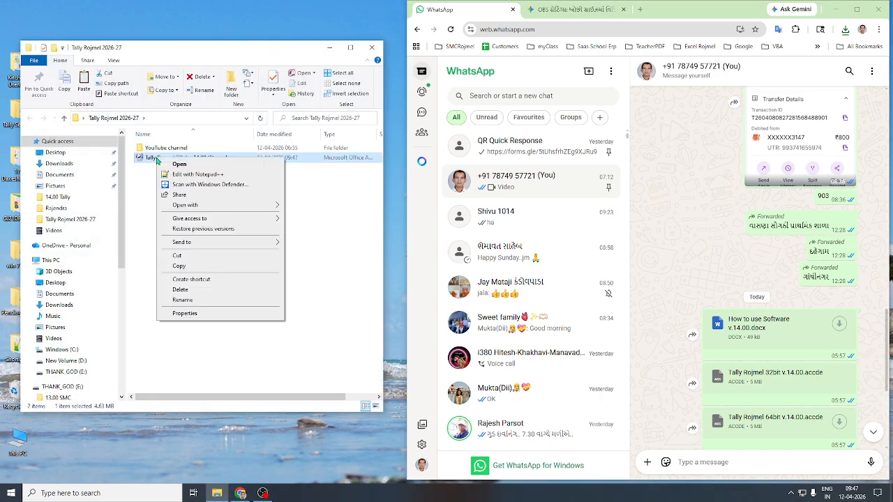
{"action": "left_click", "coordinate": [172, 165]}
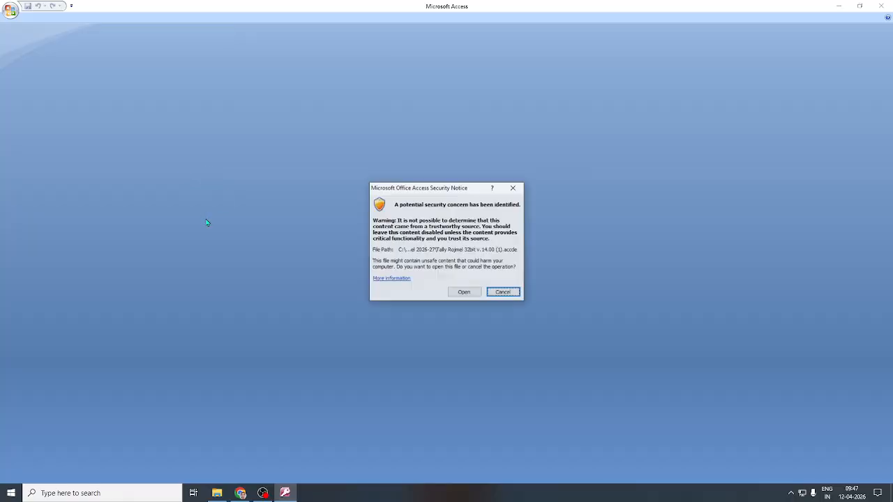
Allow the database past the security notice, then browse Data Entry, Tally Report, Gujarati Report, Extra Report and School/Secondary/HSS.
{"action": "left_click", "coordinate": [468, 292]}
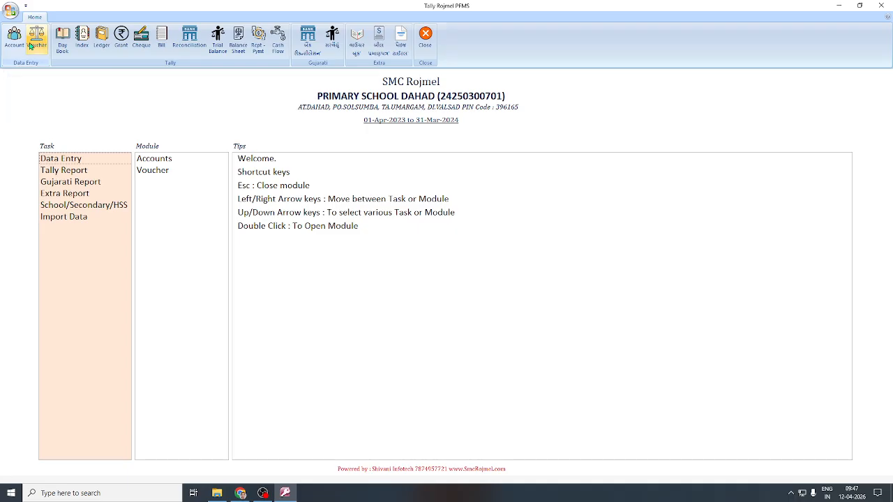
{"action": "left_click", "coordinate": [123, 159]}
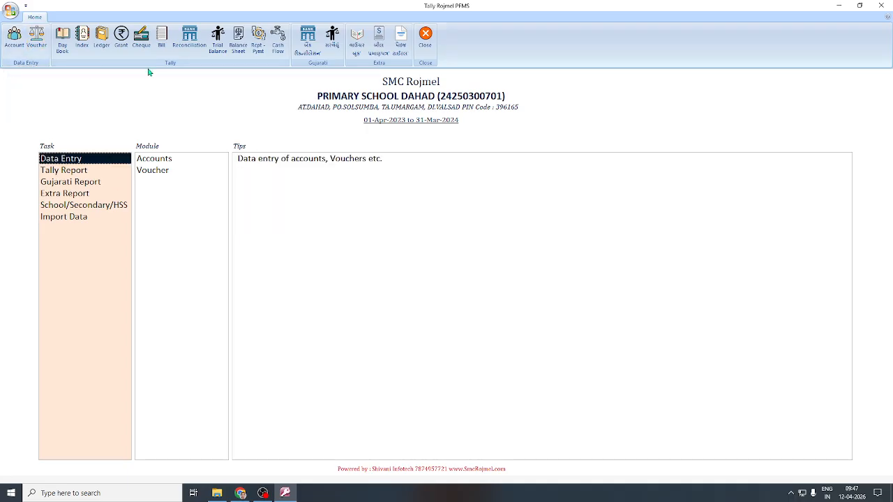
{"action": "left_click", "coordinate": [84, 175]}
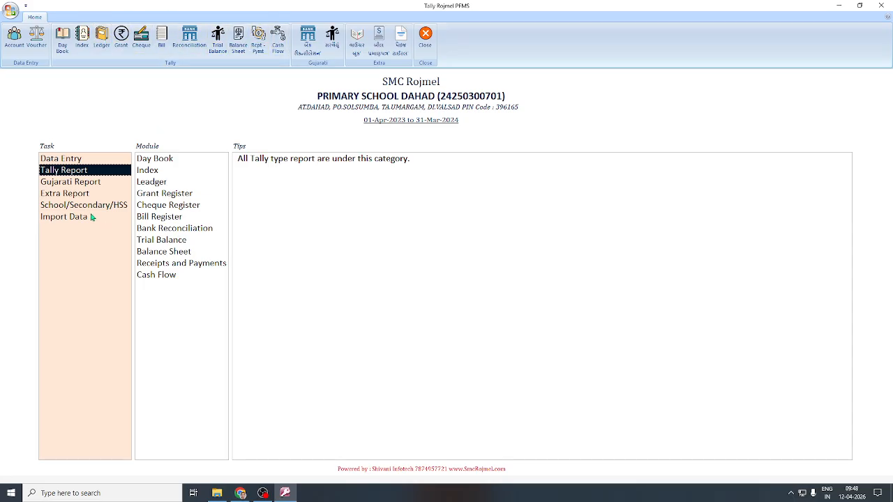
{"action": "left_click", "coordinate": [65, 184]}
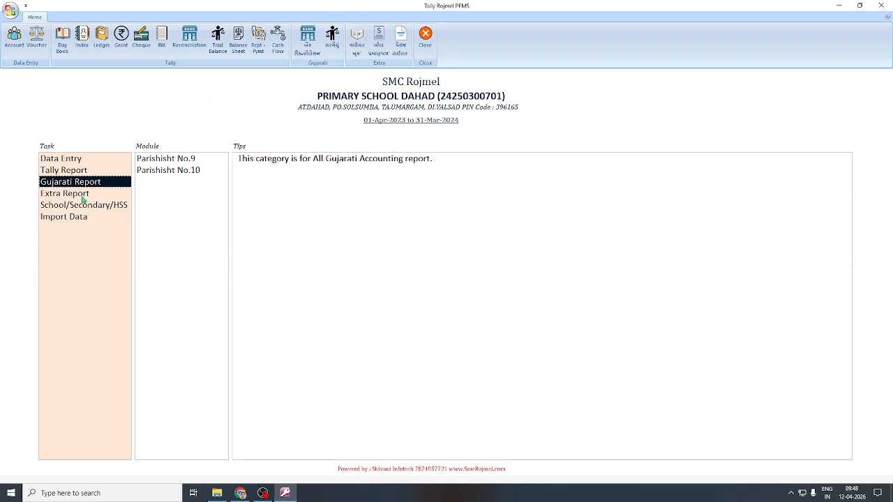
{"action": "left_click", "coordinate": [83, 195]}
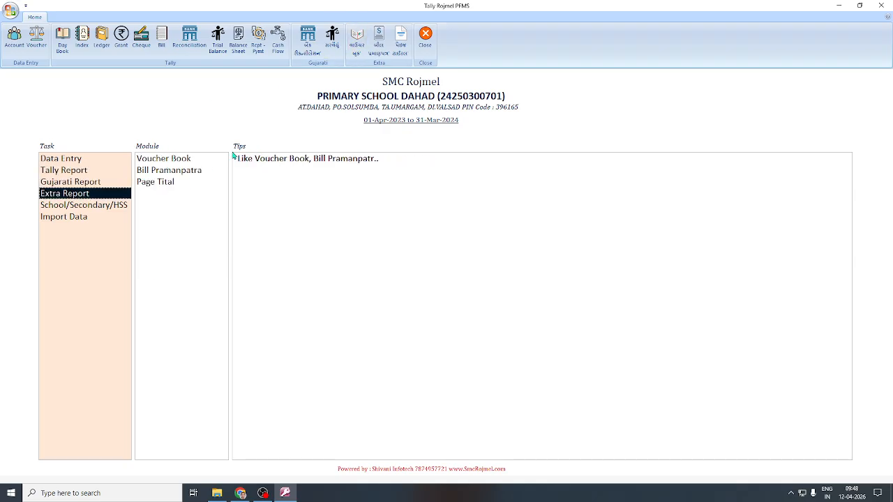
{"action": "left_click", "coordinate": [90, 207]}
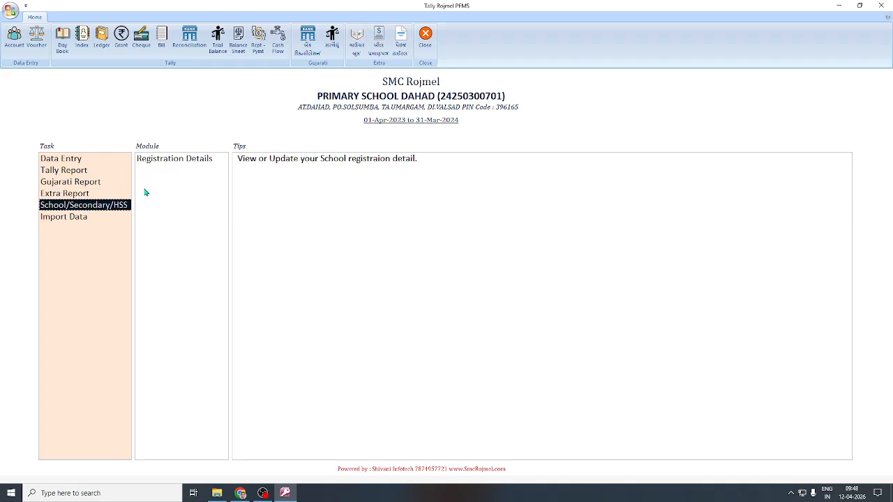
{"action": "double_click", "coordinate": [183, 160]}
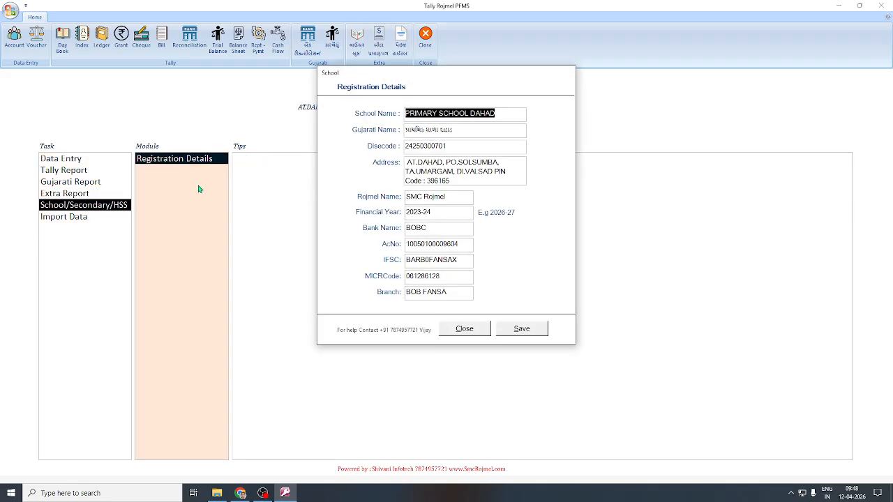
{"action": "left_click", "coordinate": [464, 199]}
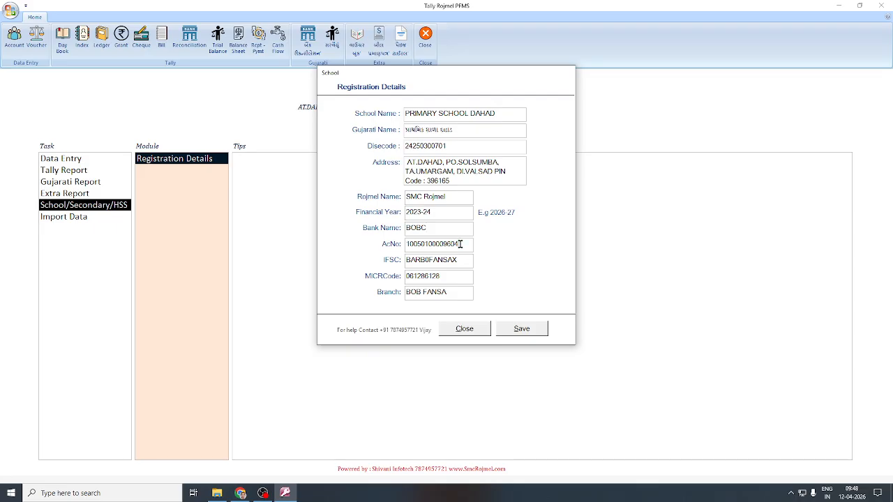
{"action": "left_click", "coordinate": [466, 329]}
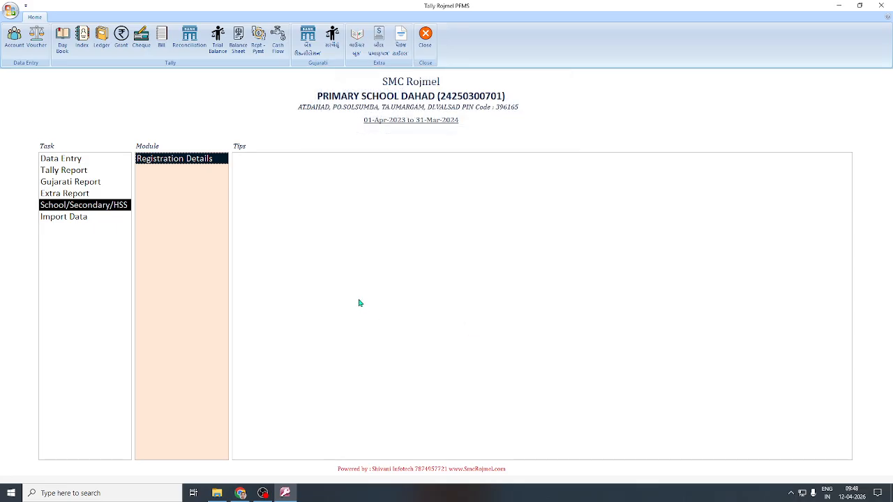
Start Import Data and browse to the 32bit .accde file, cancel without importing, then show Data Entry.
{"action": "left_click", "coordinate": [70, 219]}
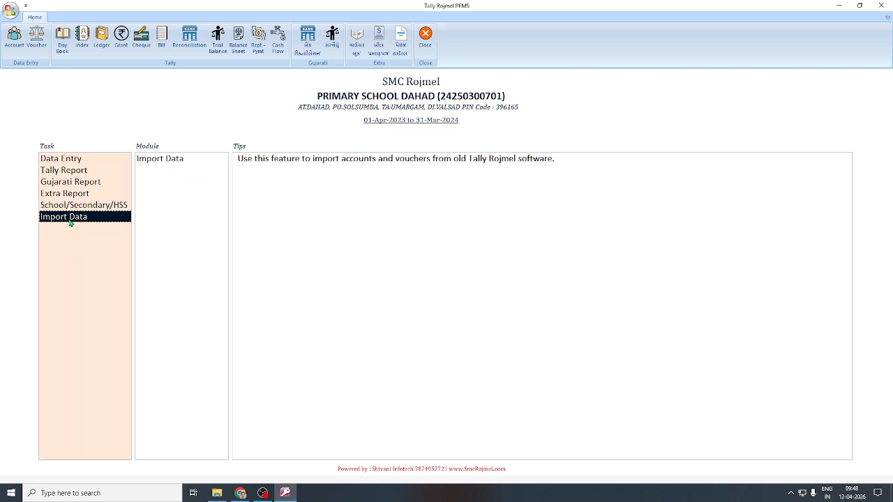
{"action": "left_click", "coordinate": [171, 160]}
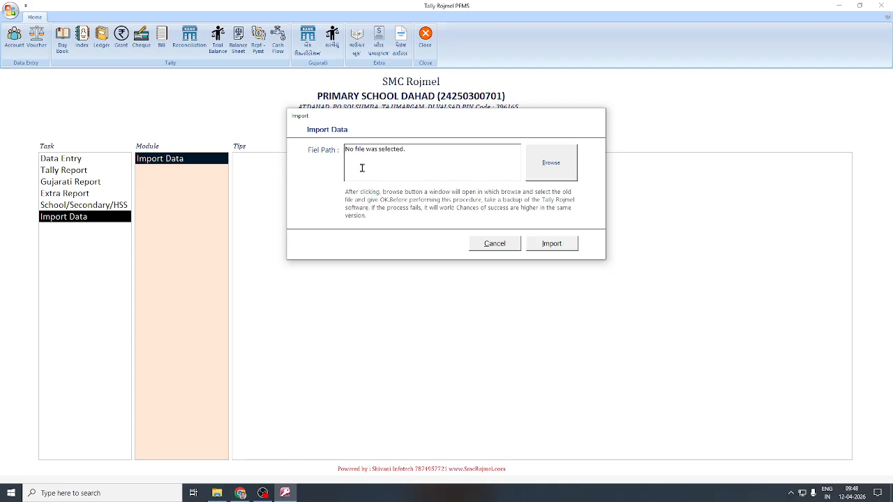
{"action": "left_click", "coordinate": [550, 172]}
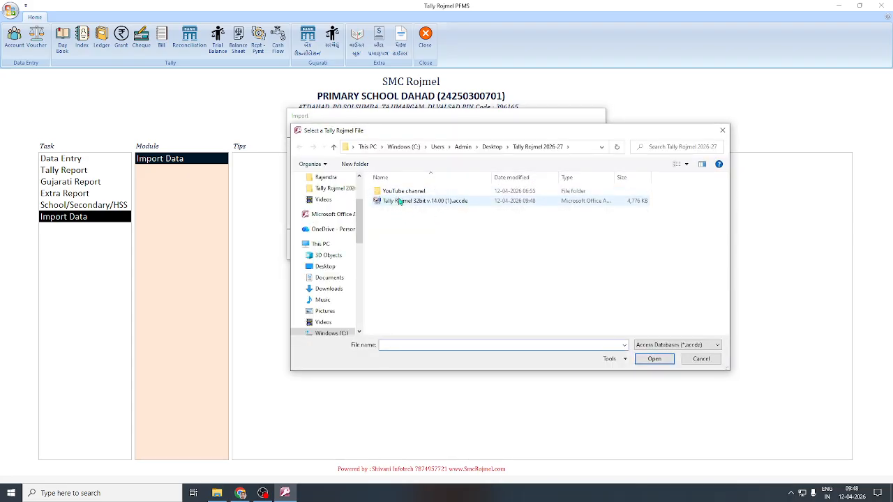
{"action": "left_click", "coordinate": [400, 201]}
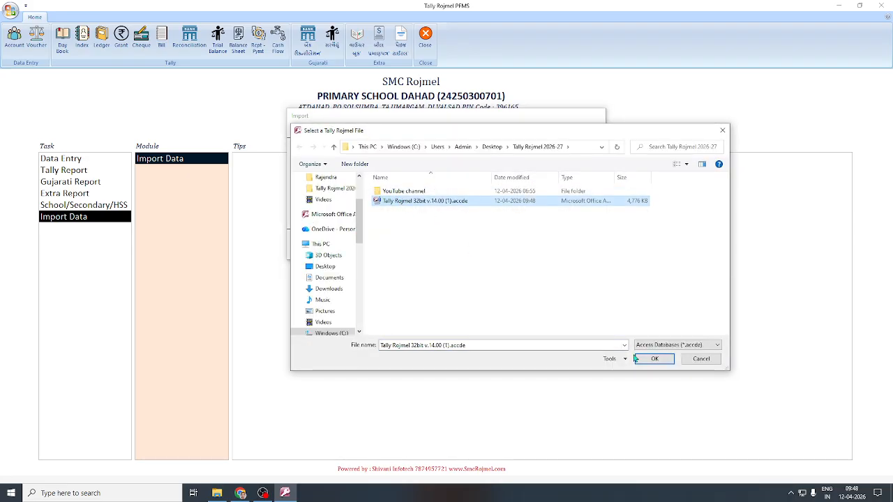
{"action": "left_click", "coordinate": [698, 360]}
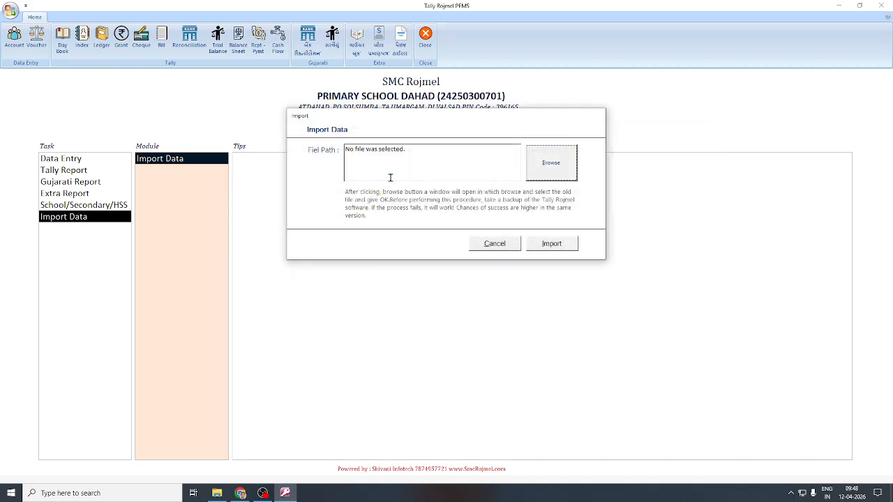
{"action": "left_click", "coordinate": [497, 246]}
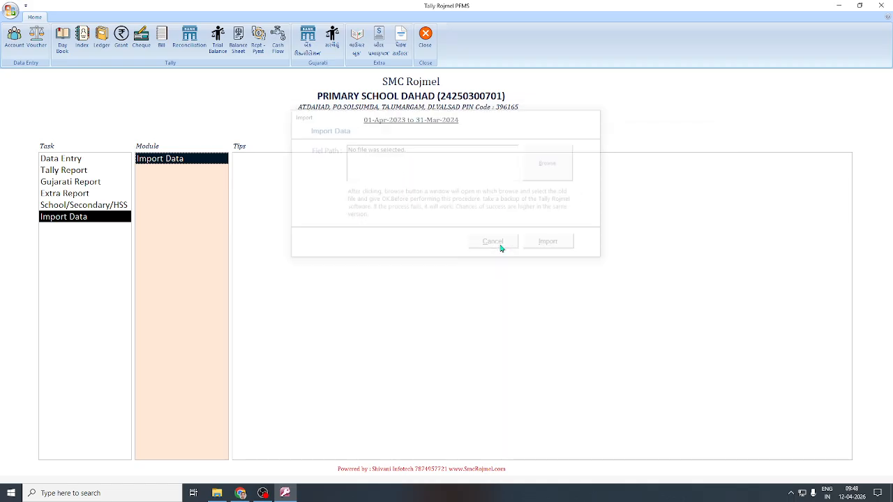
{"action": "left_click", "coordinate": [67, 160]}
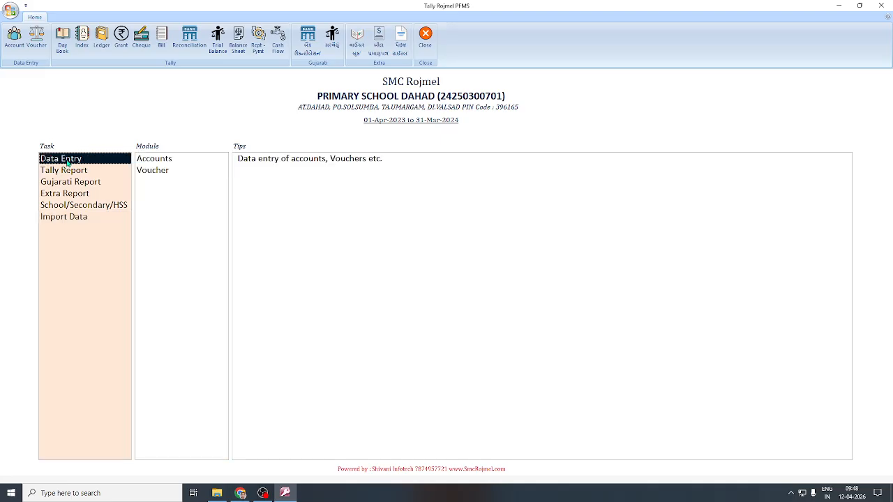
In the Accounts list, replace 'Sefty' in the last account name with 'Shala salamti grant'.
{"action": "double_click", "coordinate": [158, 159]}
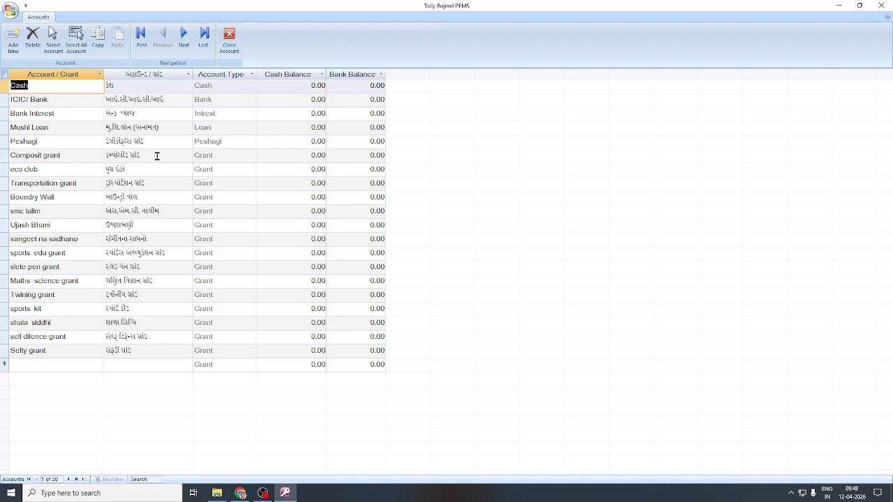
{"action": "double_click", "coordinate": [14, 351]}
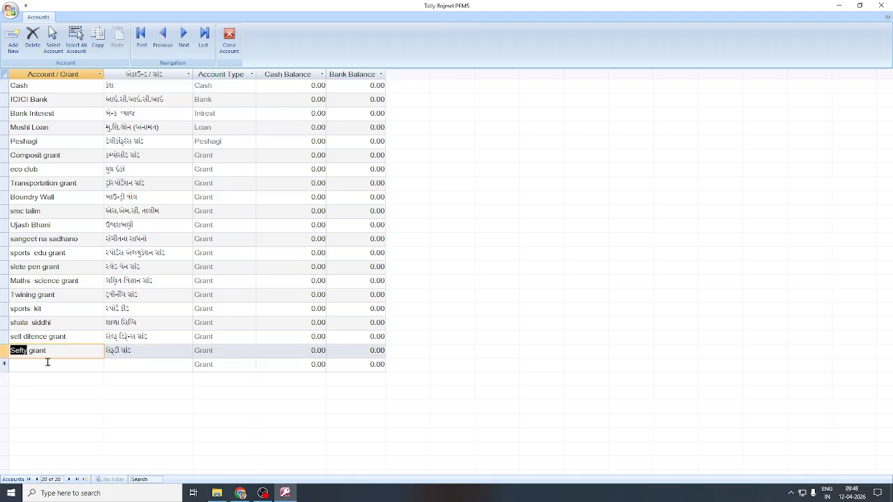
{"action": "type", "text": "S"}
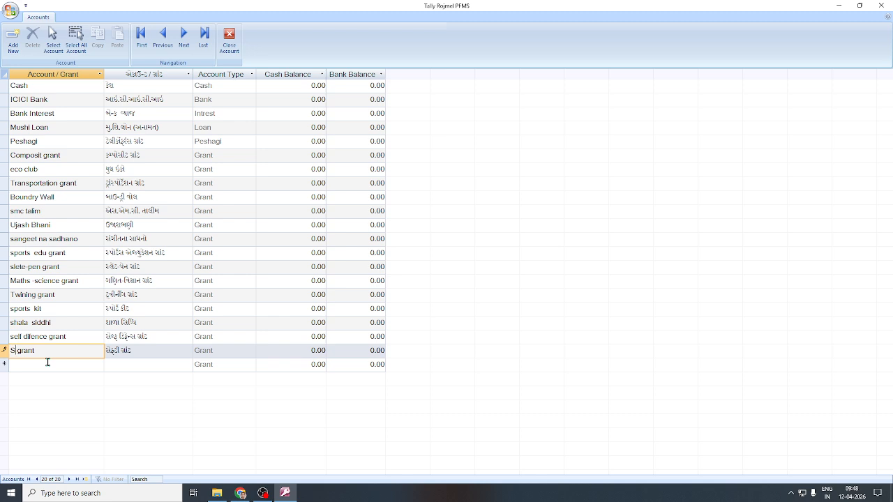
{"action": "type", "text": "hala salamti grant"}
{"action": "left_click", "coordinate": [76, 334]}
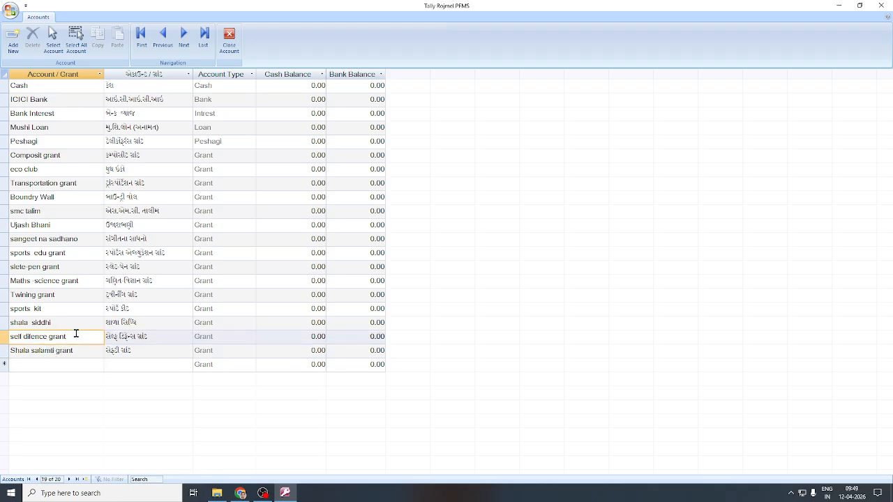
Add a new grant account Test with the Gujarati name ટેસ્ટ.
{"action": "left_click", "coordinate": [46, 367]}
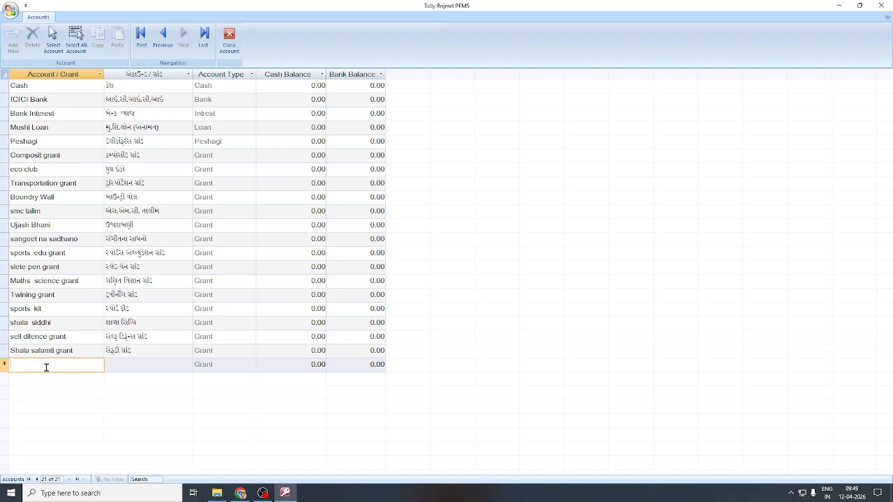
{"action": "type", "text": "I"}
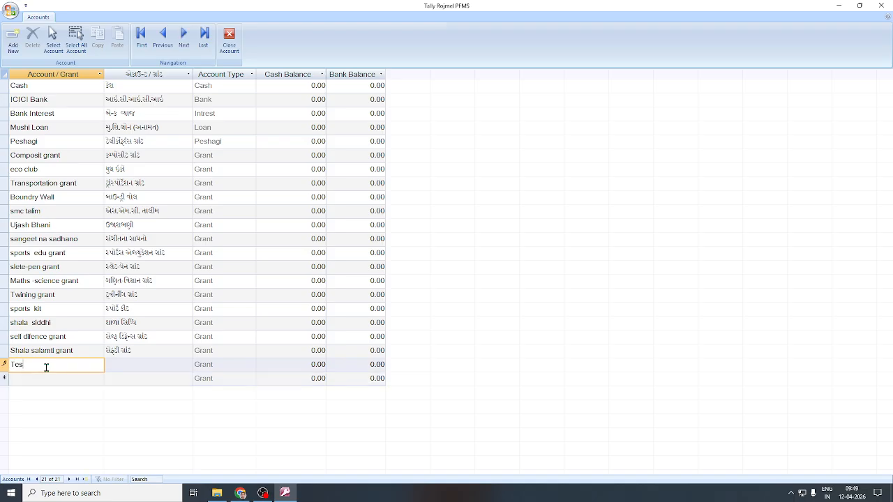
{"action": "left_click", "coordinate": [161, 366]}
{"action": "key", "text": "super+space"}
{"action": "key", "text": "super+space"}
{"action": "key", "text": "super+space"}
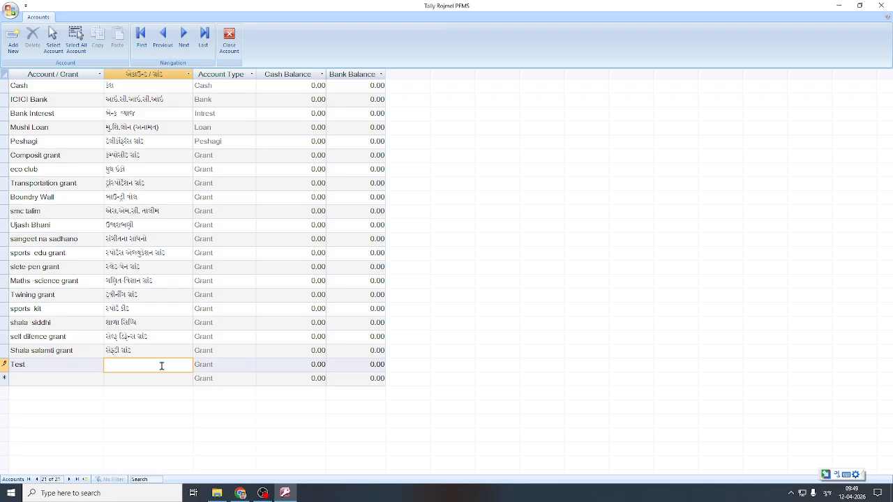
{"action": "type", "text": "T"}
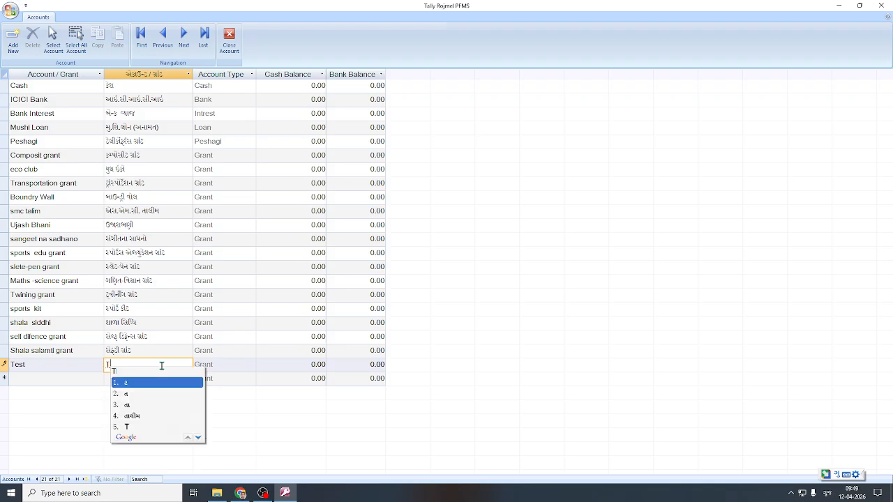
{"action": "type", "text": "est"}
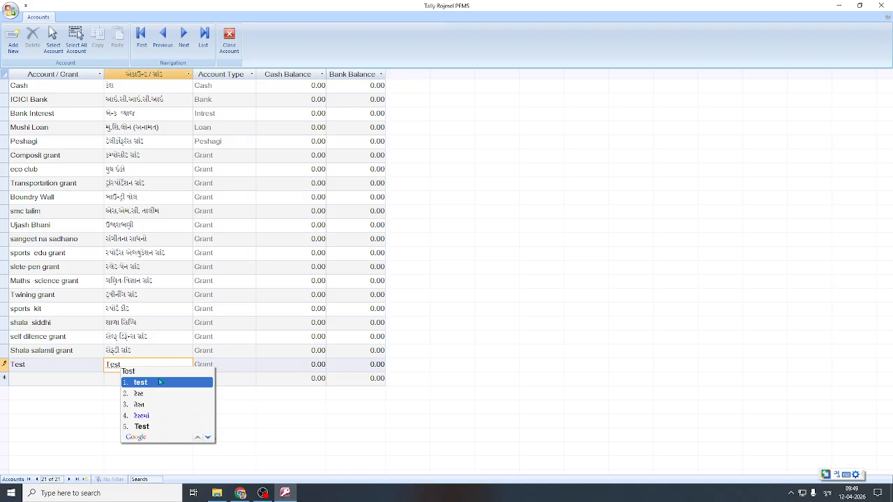
{"action": "left_click", "coordinate": [152, 396]}
{"action": "left_click", "coordinate": [153, 350]}
{"action": "key", "text": "super+space"}
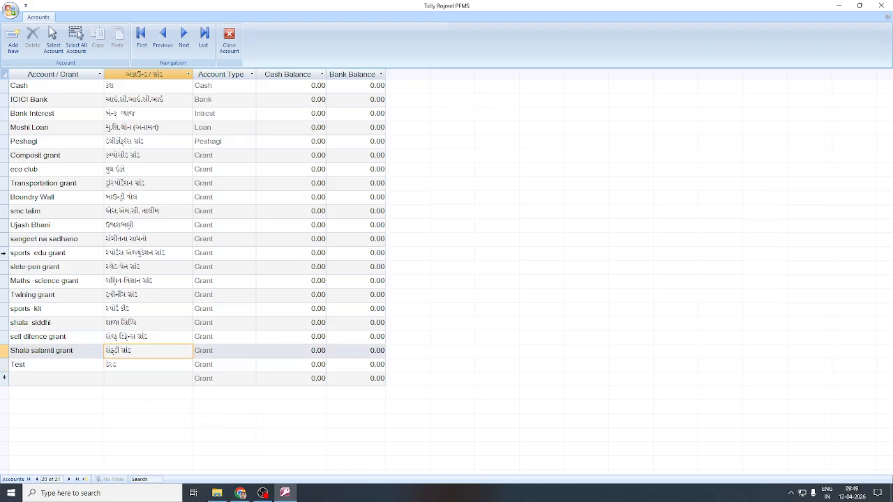
{"action": "left_click", "coordinate": [84, 254]}
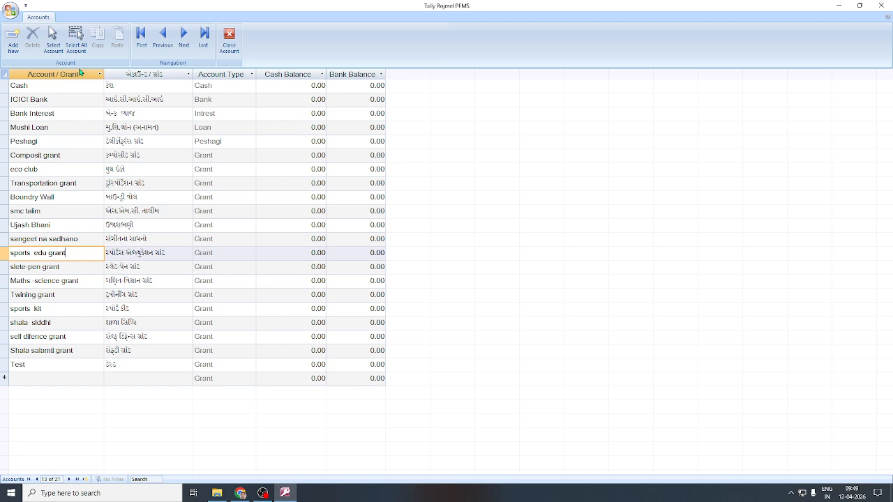
{"action": "left_click", "coordinate": [52, 38]}
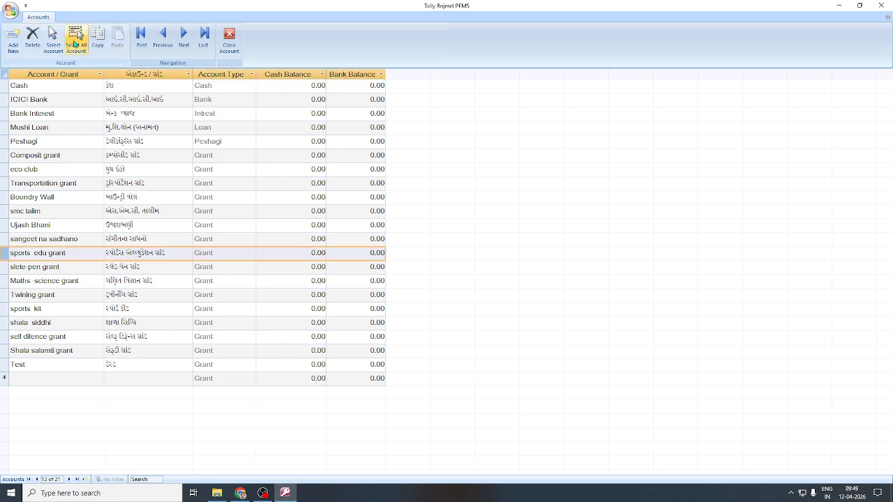
{"action": "left_click", "coordinate": [32, 38]}
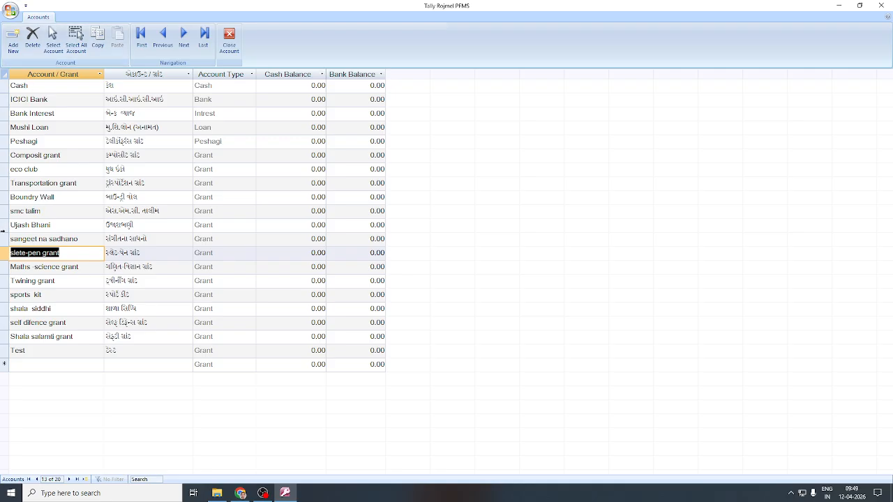
{"action": "left_click_drag", "start_coordinate": [3, 231], "coordinate": [3, 187]}
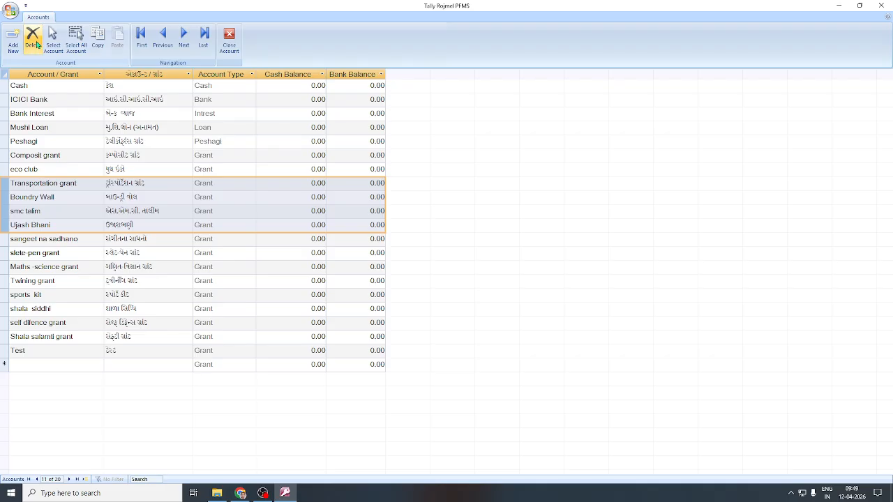
{"action": "left_click", "coordinate": [32, 39]}
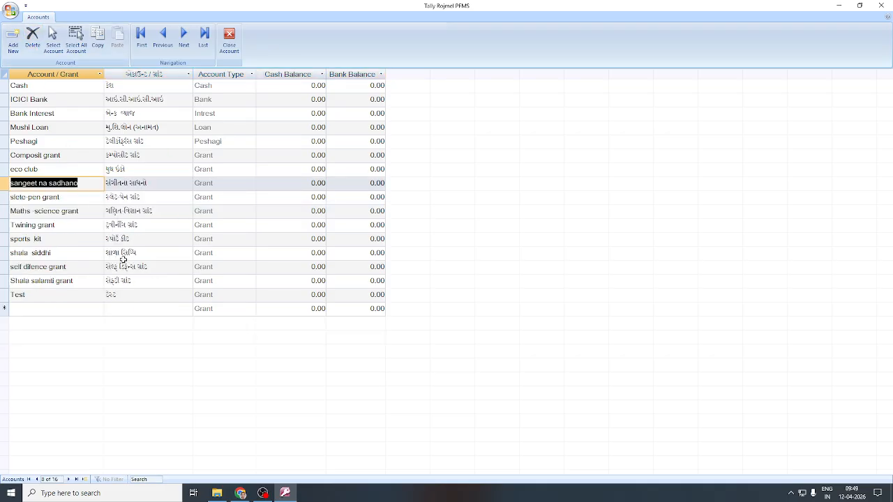
Give Test a 1000.00 bank balance and close the Accounts list.
{"action": "left_click", "coordinate": [42, 295]}
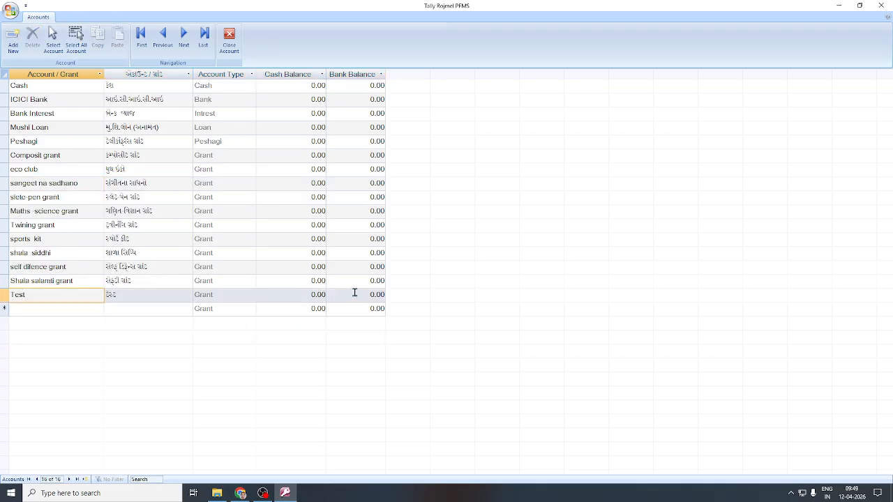
{"action": "left_click", "coordinate": [301, 294]}
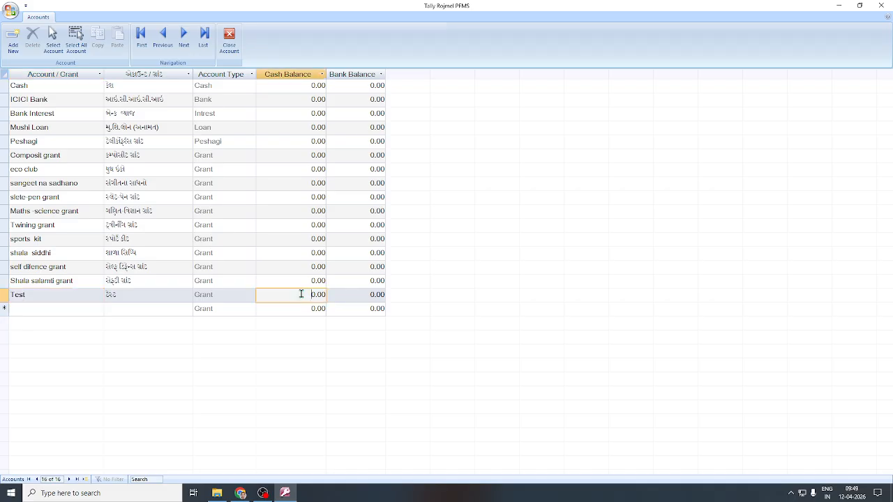
{"action": "left_click", "coordinate": [352, 295]}
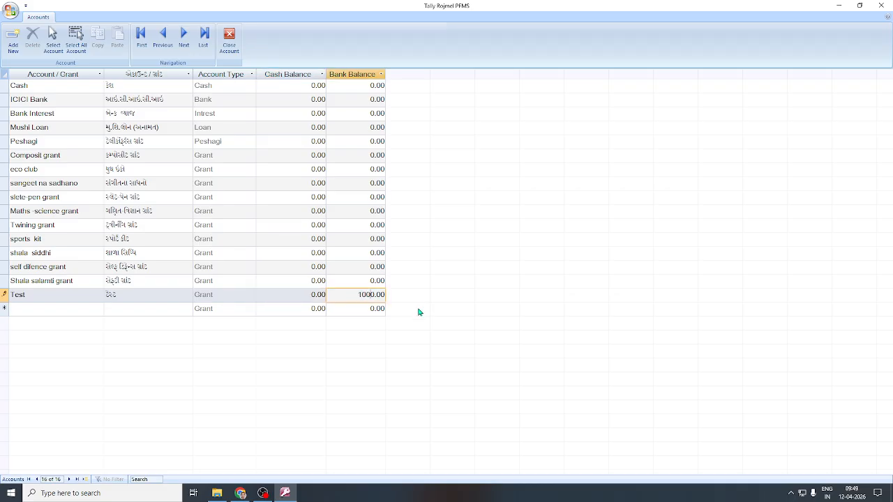
{"action": "left_click", "coordinate": [354, 280]}
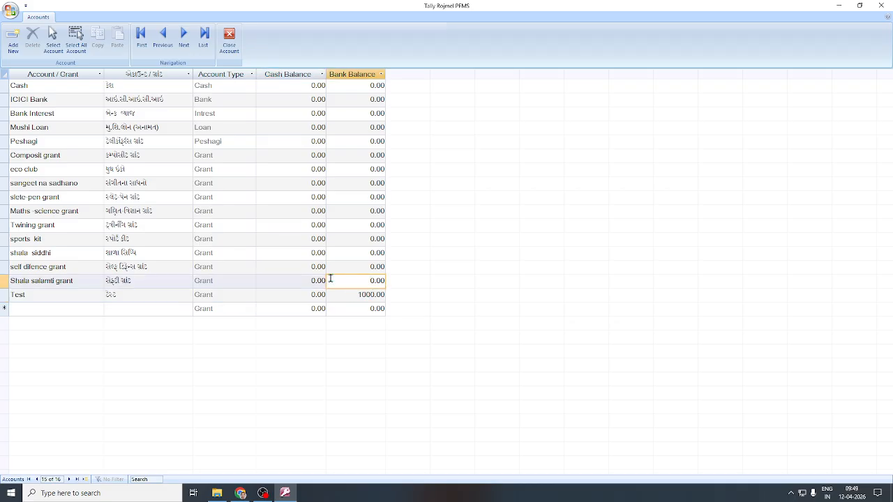
{"action": "left_click", "coordinate": [228, 41]}
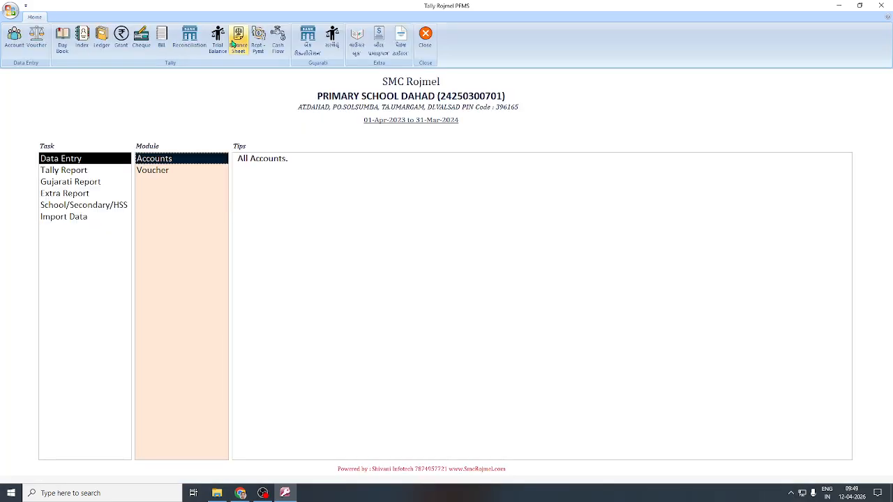
Open the Voucher register and scroll through the 2023-24 entries into February 2024.
{"action": "double_click", "coordinate": [158, 175]}
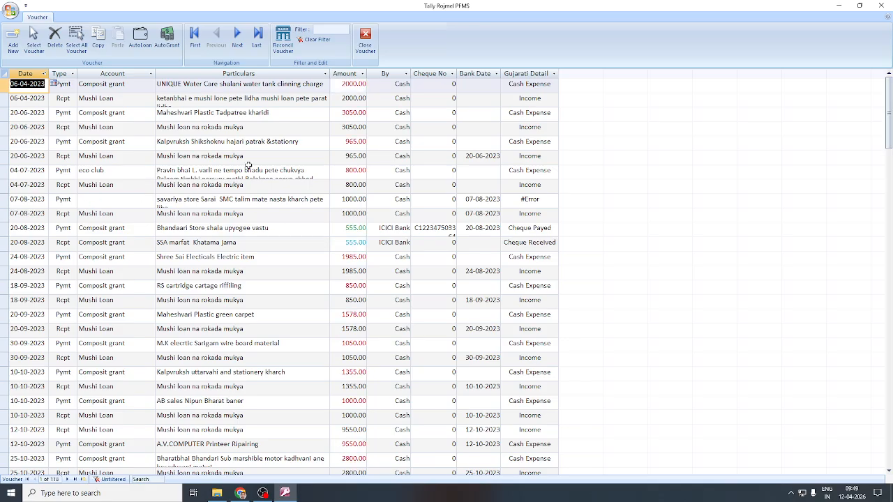
{"action": "scroll", "coordinate": [248, 174], "scroll_direction": "down", "scroll_amount": 5}
{"action": "scroll", "coordinate": [250, 189], "scroll_direction": "down", "scroll_amount": 5}
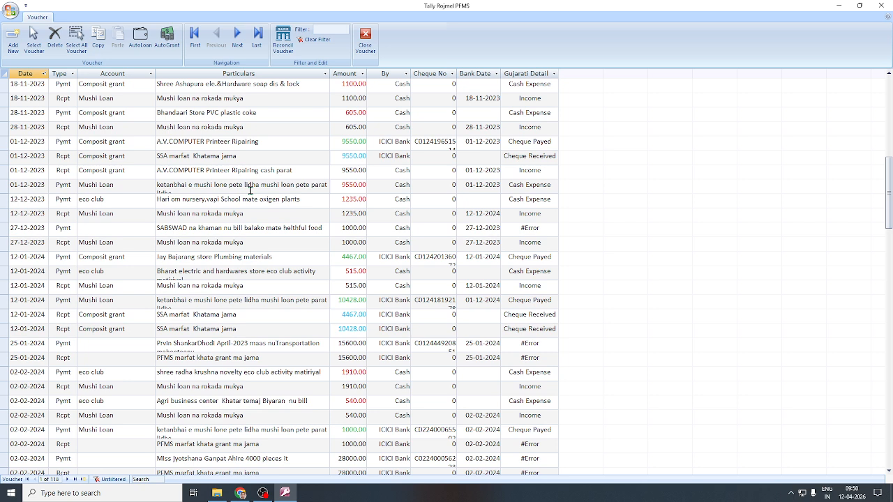
{"action": "scroll", "coordinate": [238, 185], "scroll_direction": "down", "scroll_amount": 5}
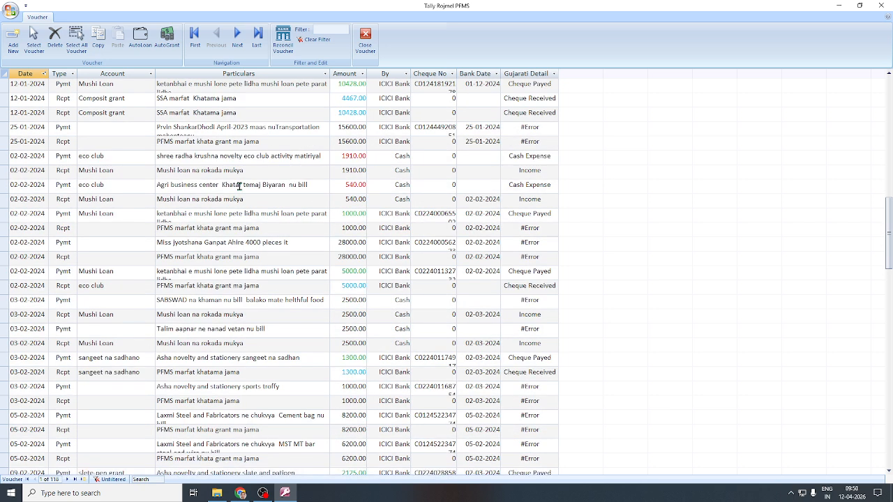
{"action": "scroll", "coordinate": [239, 185], "scroll_direction": "up", "scroll_amount": 1}
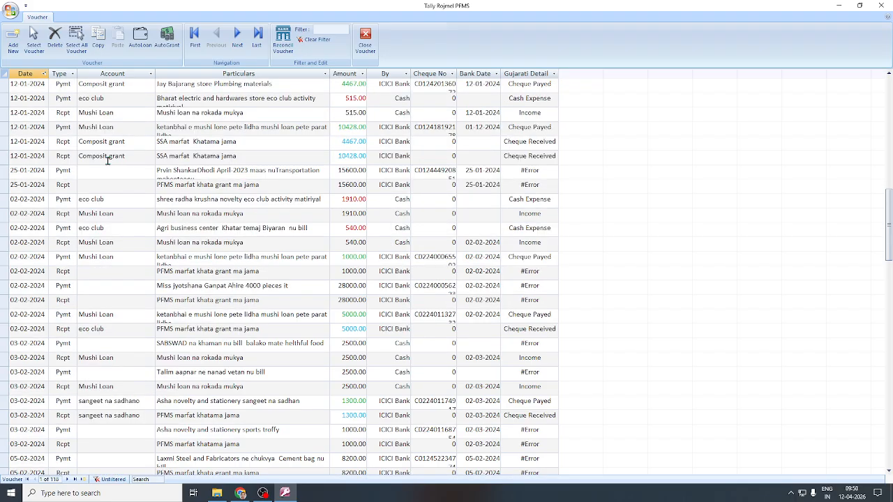
Add 'gggg' to the 12-10-2023 voucher's particulars, then delete that Mushi loan voucher.
{"action": "scroll", "coordinate": [106, 161], "scroll_direction": "up", "scroll_amount": 7}
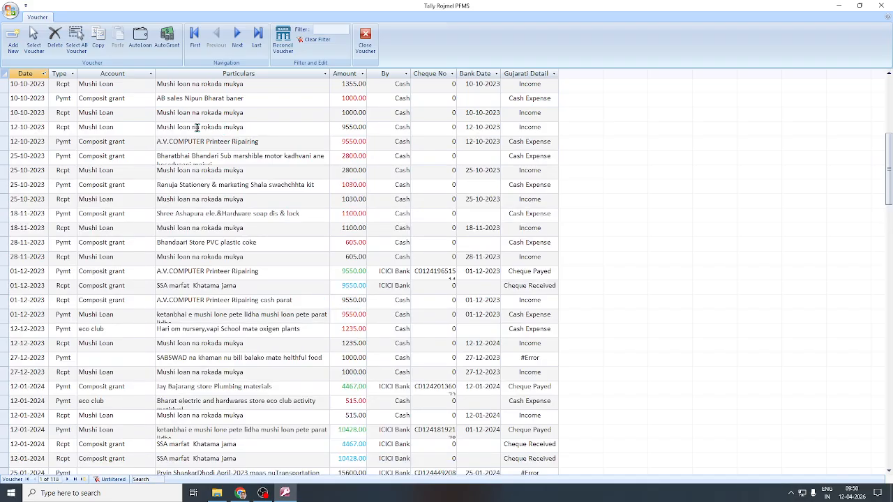
{"action": "left_click", "coordinate": [257, 128]}
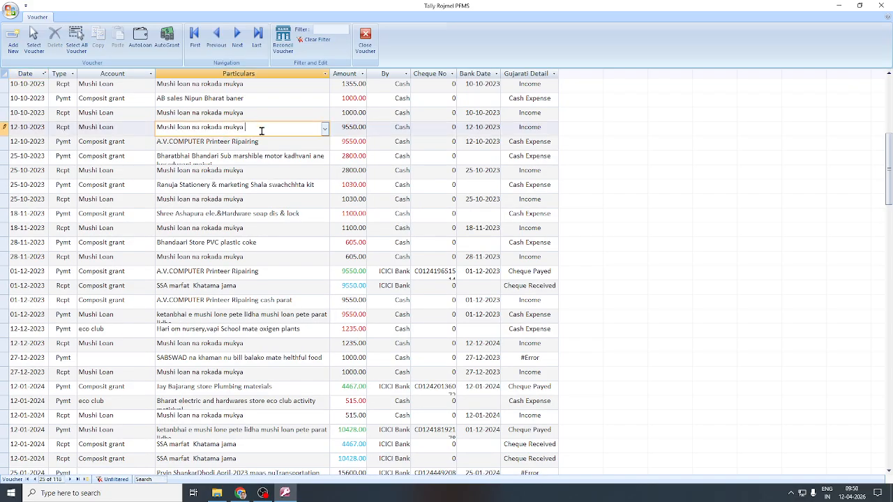
{"action": "type", "text": "gggg"}
{"action": "left_click", "coordinate": [263, 158]}
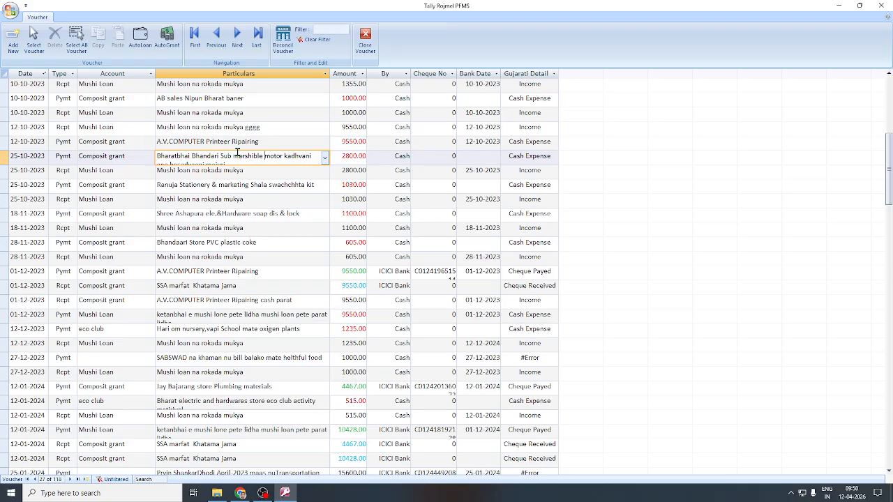
{"action": "left_click", "coordinate": [244, 128]}
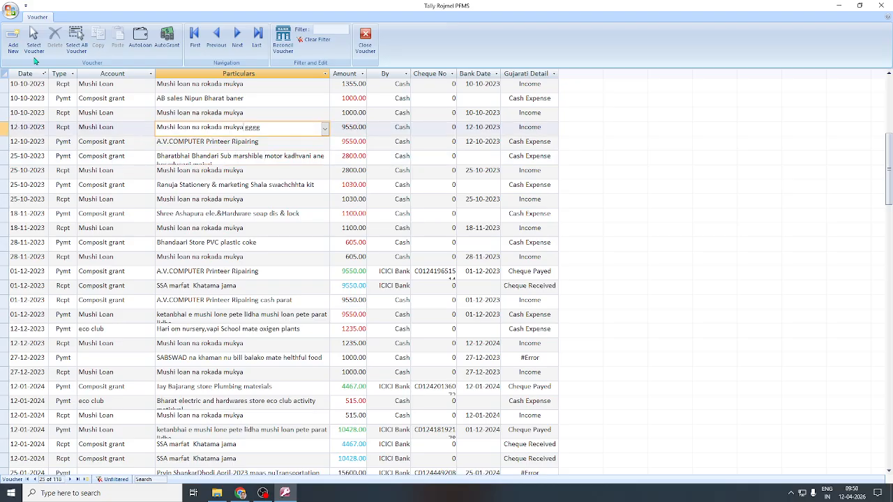
{"action": "left_click", "coordinate": [34, 42]}
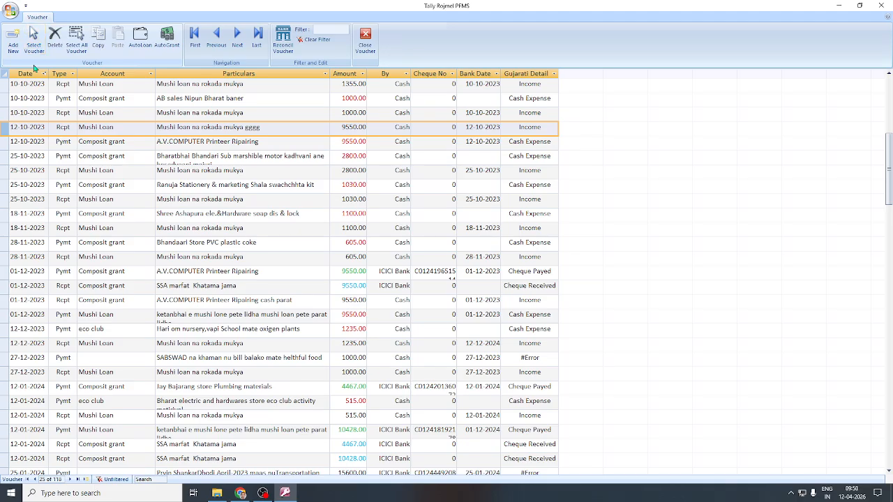
{"action": "left_click", "coordinate": [54, 38]}
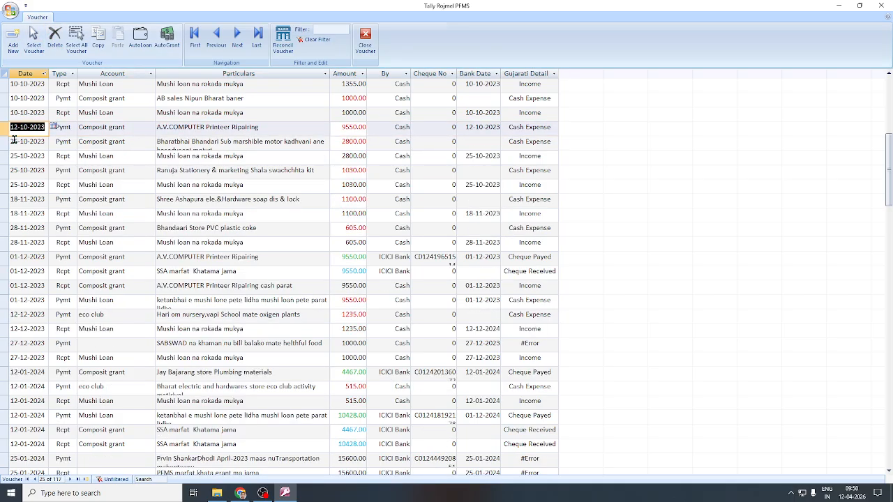
Delete the vouchers from 12-10-2023 to 18-11-2023, then select and delete all remaining vouchers.
{"action": "left_click_drag", "start_coordinate": [1, 187], "coordinate": [2, 218]}
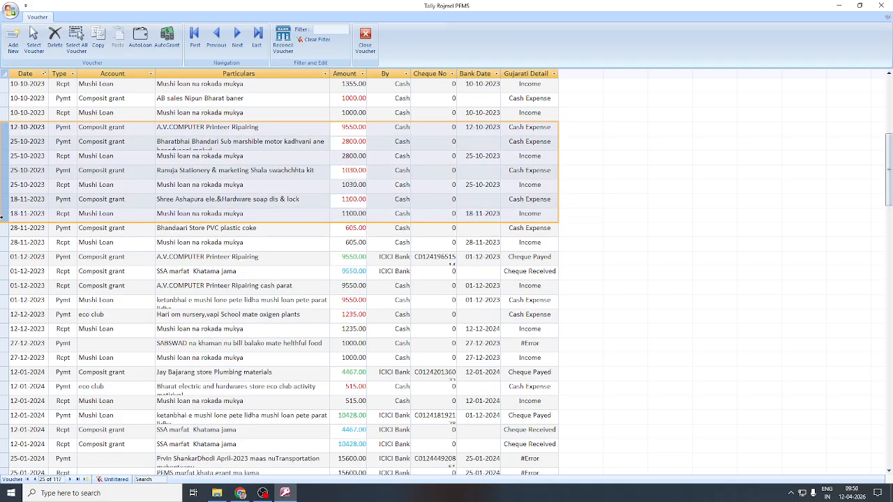
{"action": "left_click", "coordinate": [55, 38]}
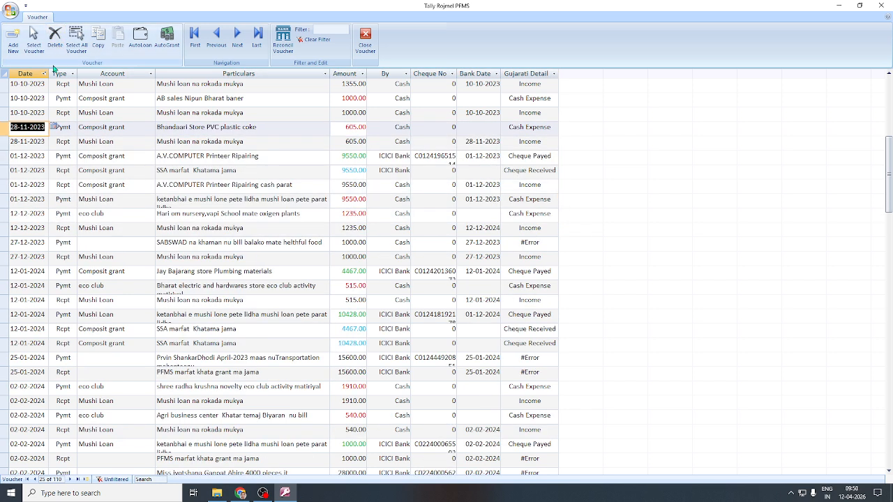
{"action": "left_click", "coordinate": [2, 75]}
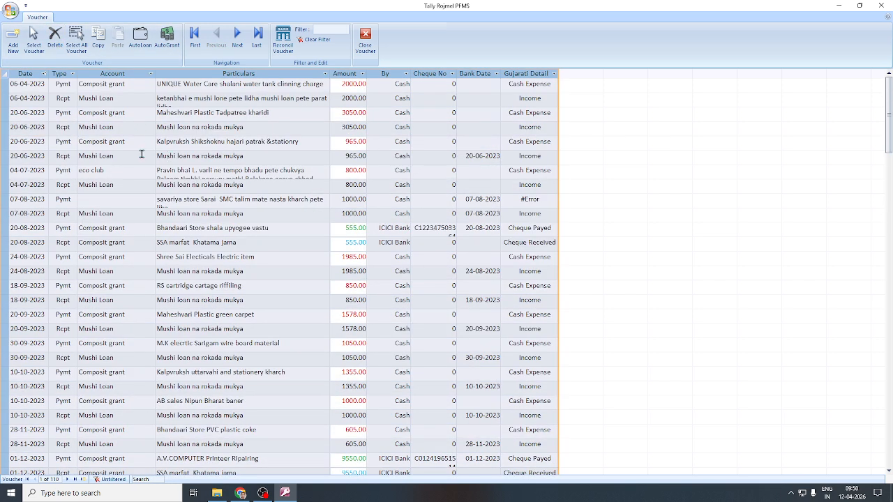
{"action": "left_click", "coordinate": [169, 129]}
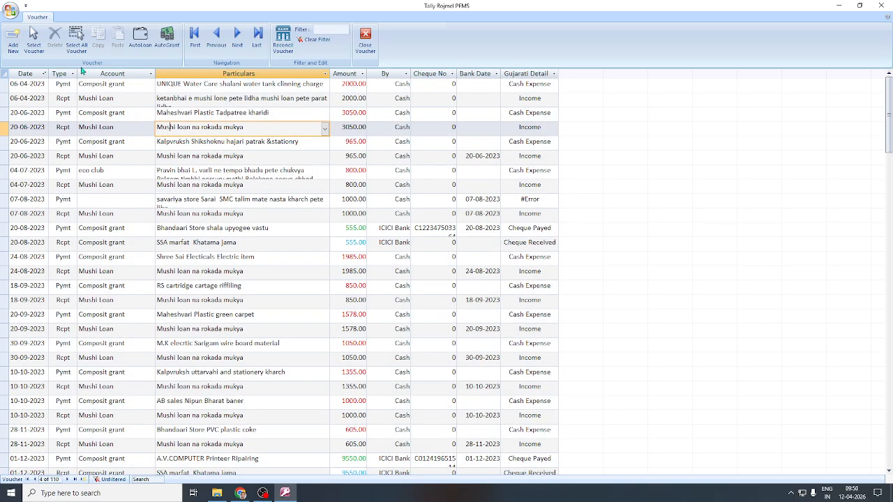
{"action": "left_click", "coordinate": [77, 36]}
{"action": "left_click", "coordinate": [55, 36]}
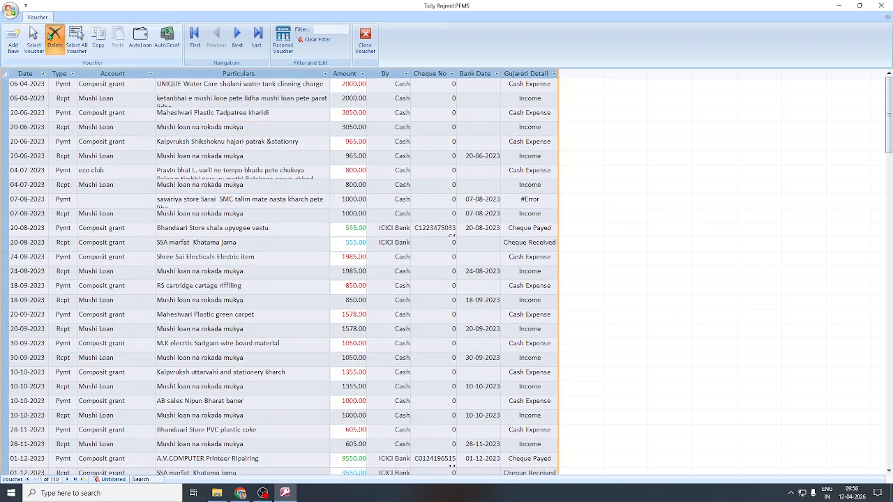
{"action": "left_click", "coordinate": [25, 84]}
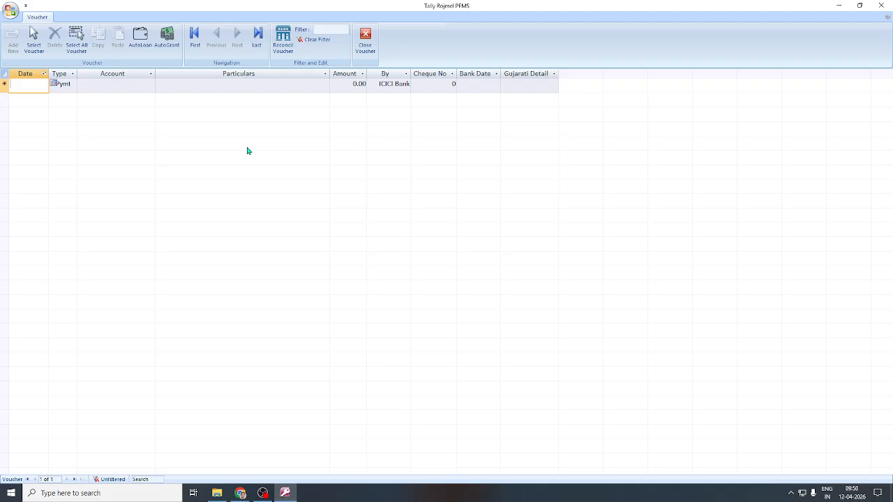
Enter a 01-05-2026 receipt: Test account, 'grant jama', 1000.00 via ICICI Bank.
{"action": "type", "text": "1.5.26"}
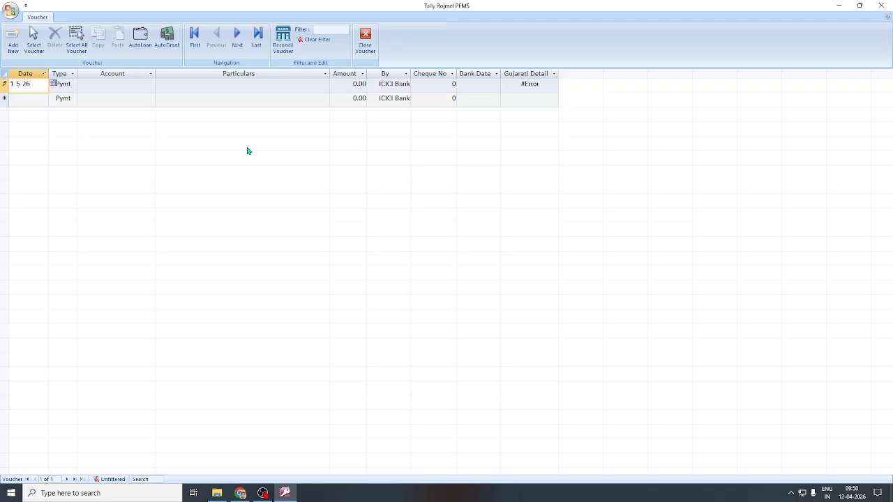
{"action": "key", "text": "Tab"}
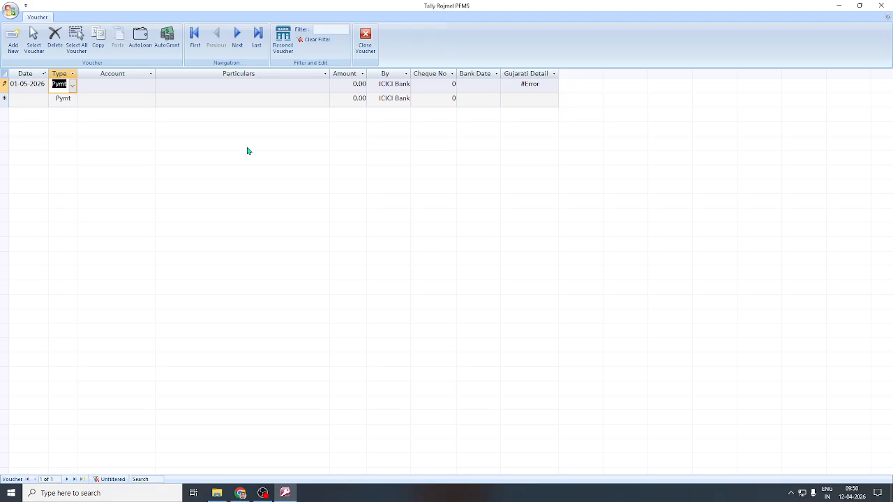
{"action": "left_click", "coordinate": [72, 86]}
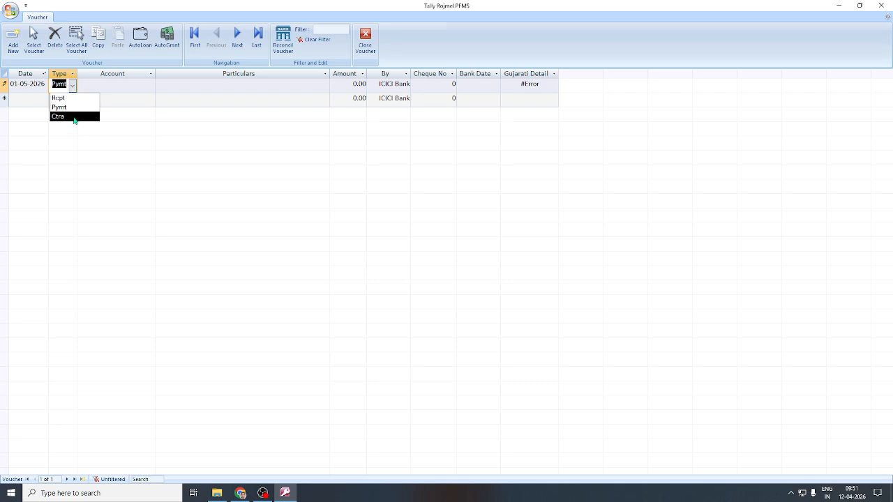
{"action": "left_click", "coordinate": [70, 97]}
{"action": "left_click", "coordinate": [104, 85]}
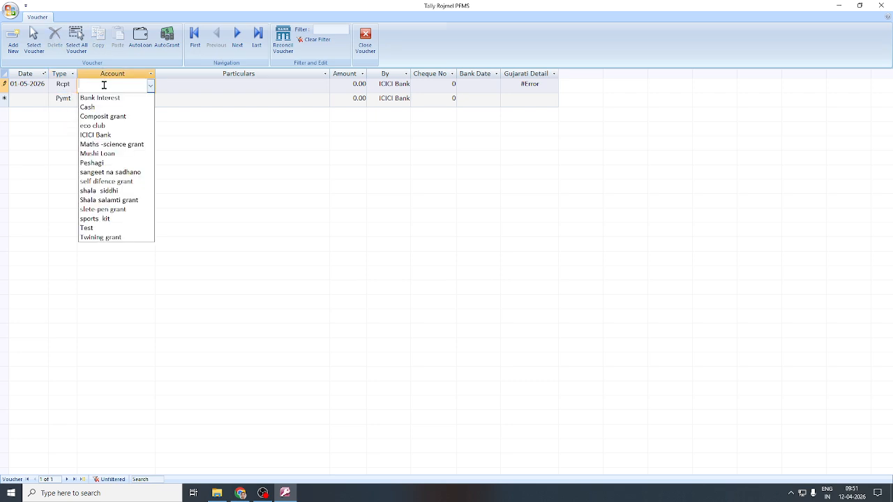
{"action": "left_click", "coordinate": [104, 229]}
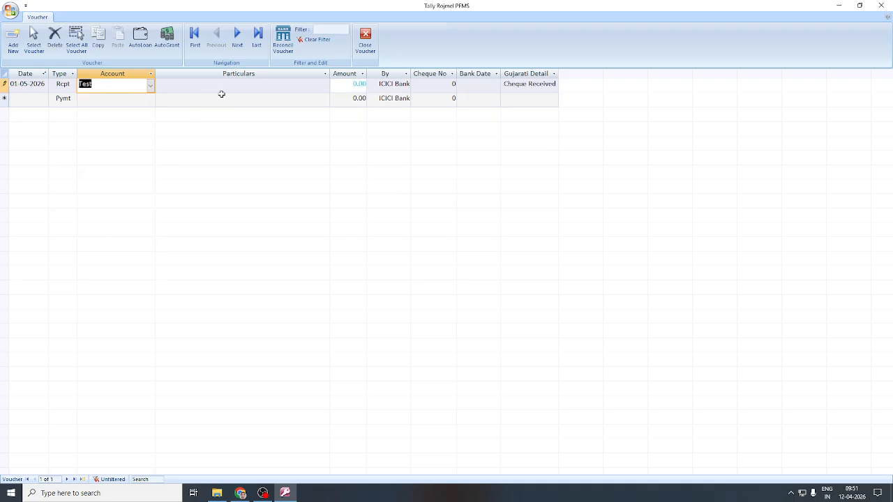
{"action": "left_click", "coordinate": [229, 88]}
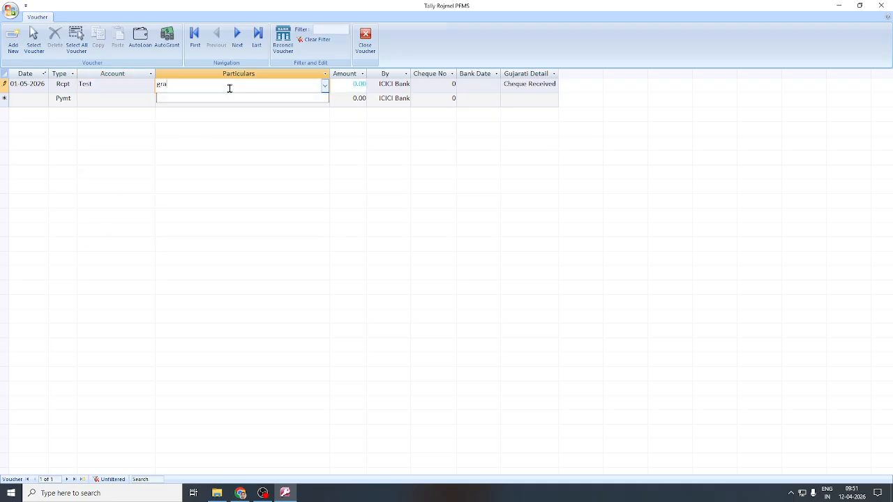
{"action": "type", "text": "grant jama"}
{"action": "key", "text": "Tab"}
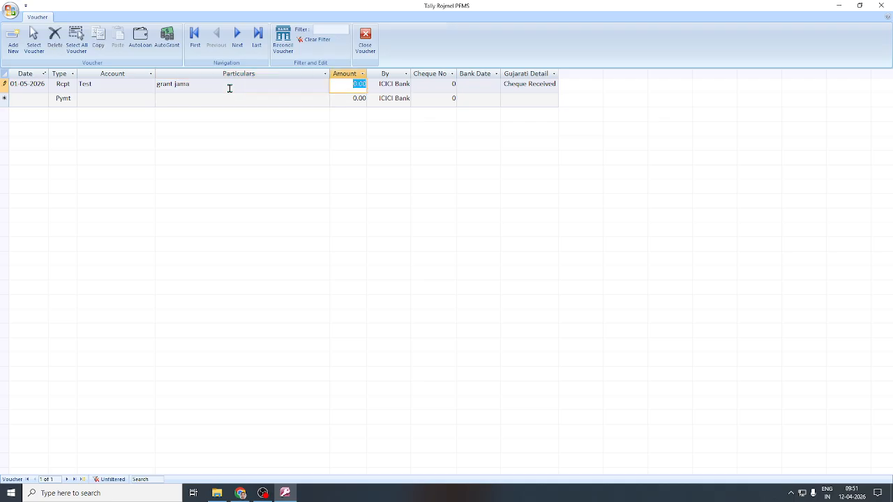
{"action": "type", "text": "1000"}
{"action": "key", "text": "Tab"}
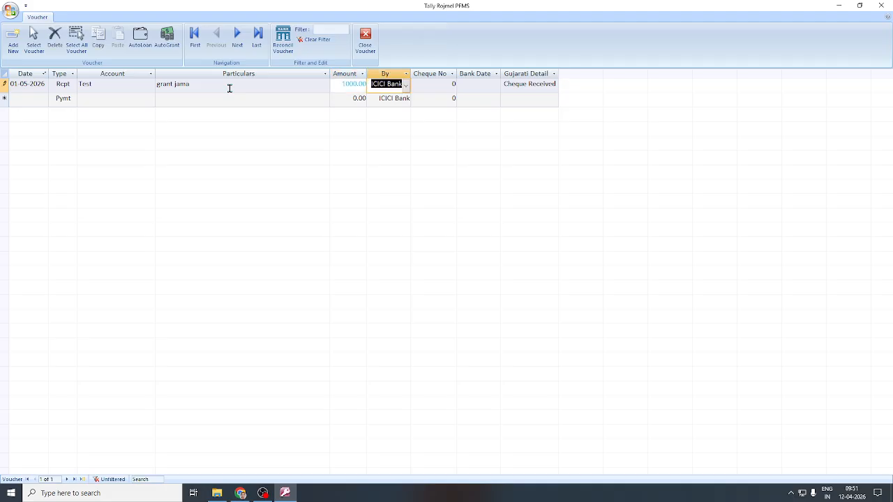
{"action": "key", "text": "Tab"}
{"action": "key", "text": "Tab"}
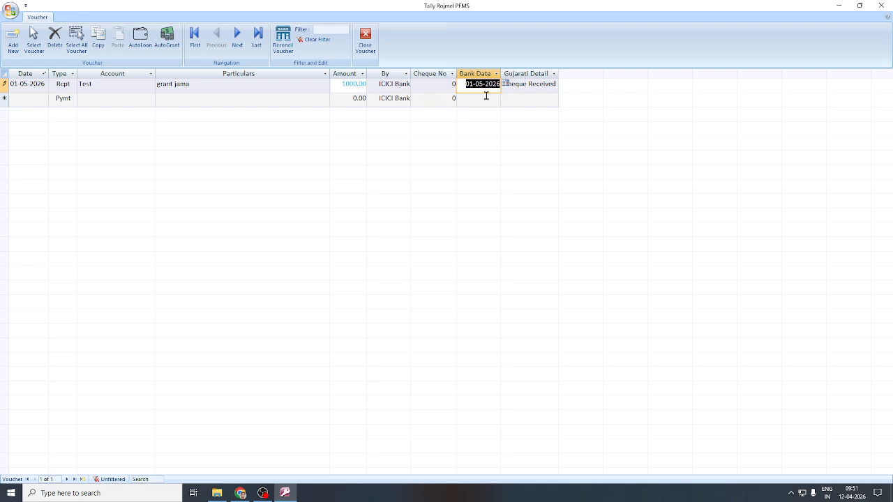
{"action": "key", "text": "Tab"}
{"action": "key", "text": "Tab"}
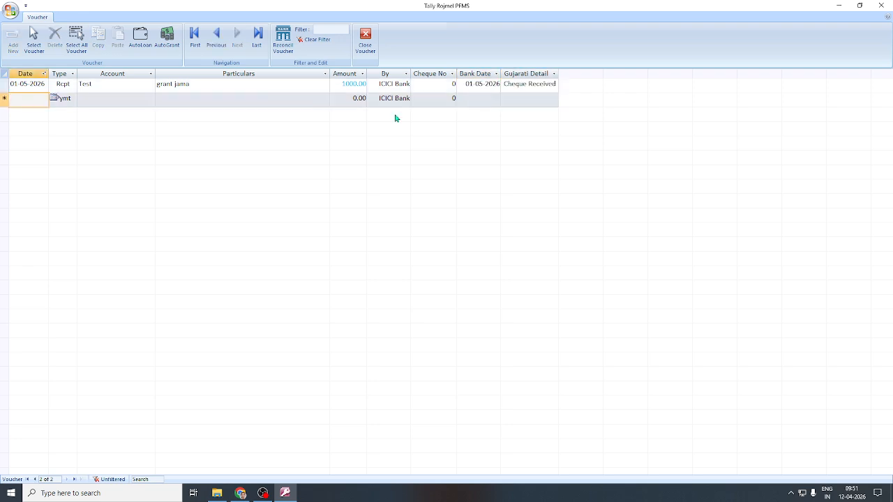
Start a 02-05-2026 payment voucher from Test with the payee's name and a 200.00 amount.
{"action": "type", "text": "2-5-26"}
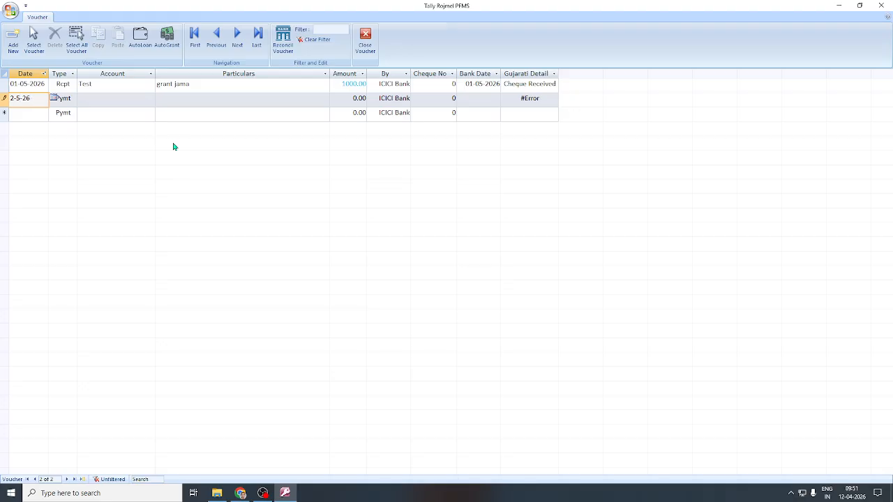
{"action": "key", "text": "Tab"}
{"action": "left_click", "coordinate": [105, 100]}
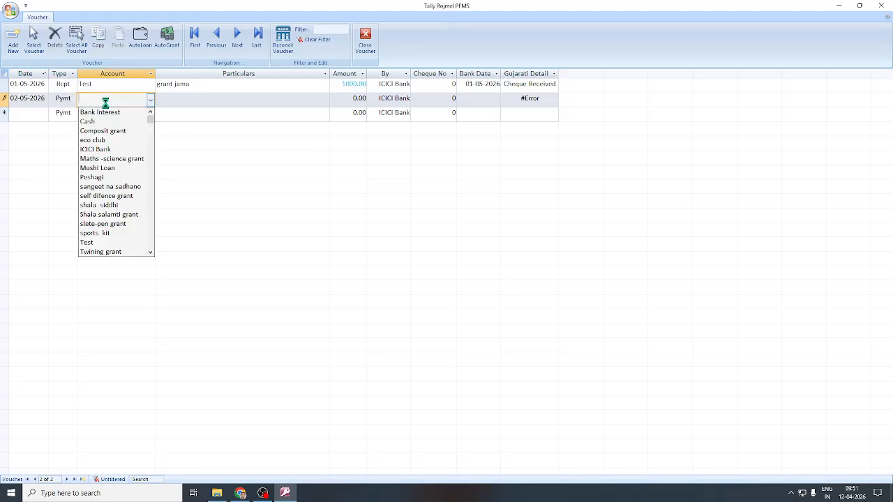
{"action": "type", "text": "test"}
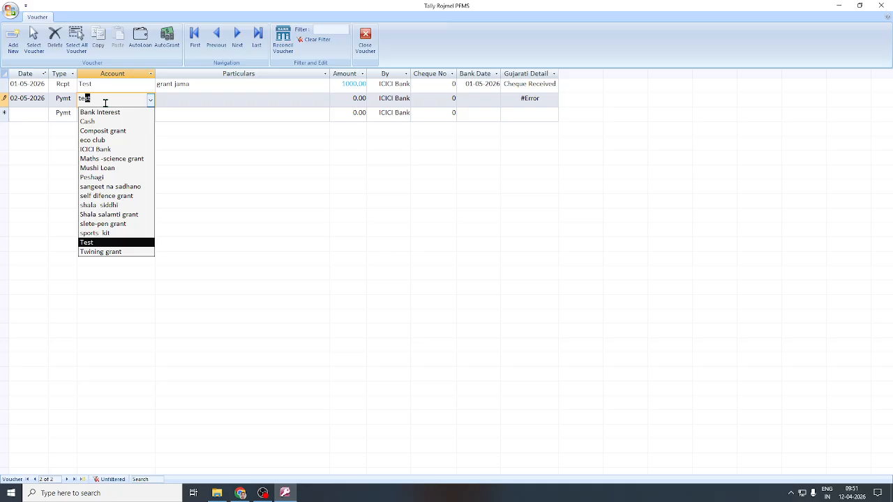
{"action": "key", "text": "Tab"}
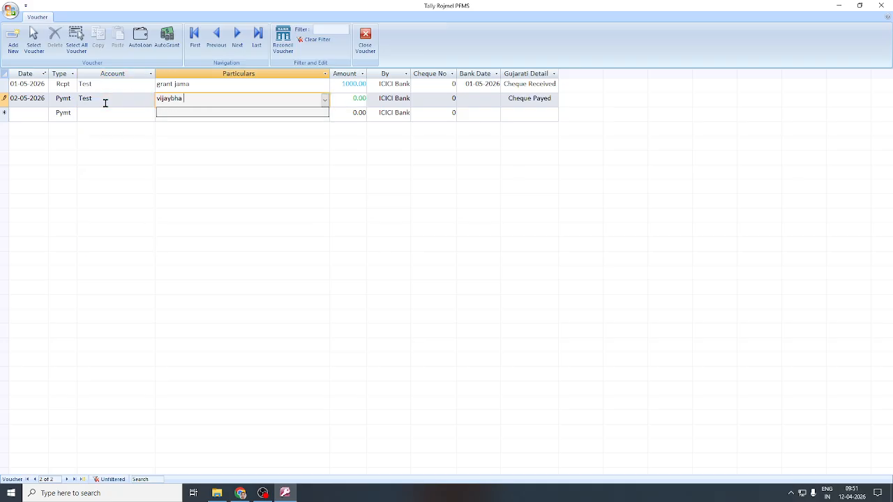
{"action": "key", "text": "Tab"}
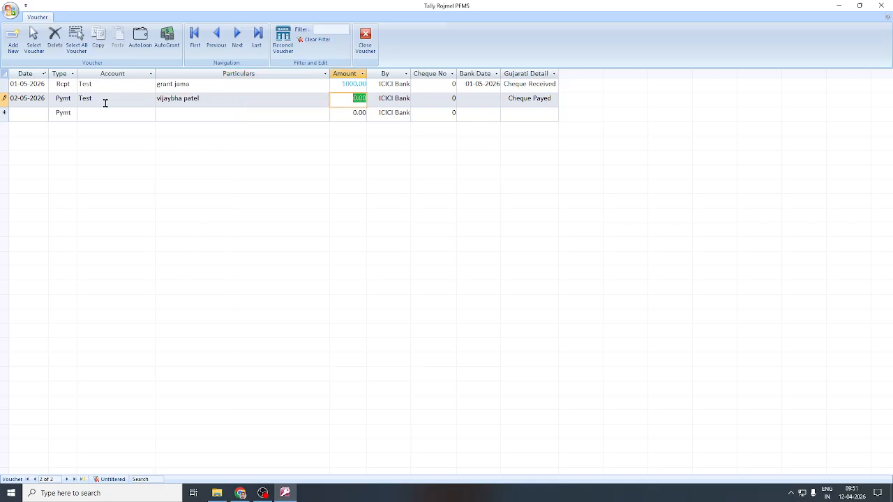
{"action": "type", "text": "200"}
{"action": "key", "text": "Tab"}
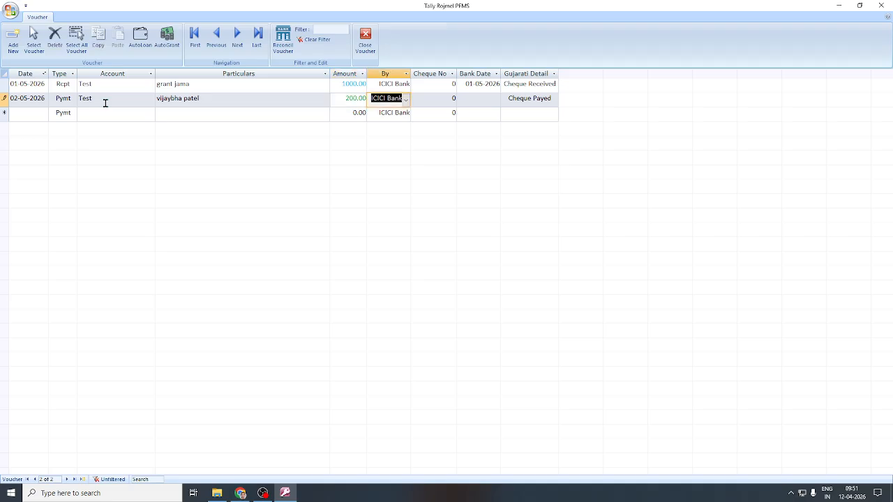
Set the payment mode to Cash, save, and accept the auto-added Mushi loan entry.
{"action": "type", "text": "cash"}
{"action": "key", "text": "Tab"}
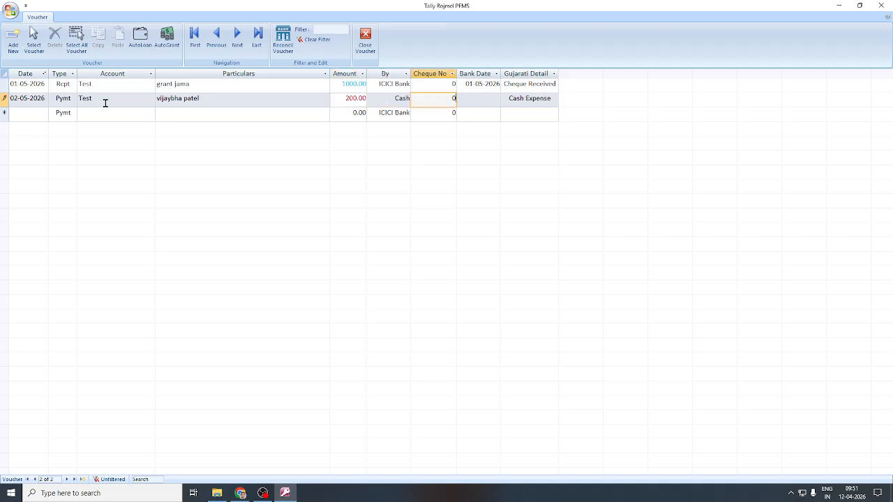
{"action": "key", "text": "Tab"}
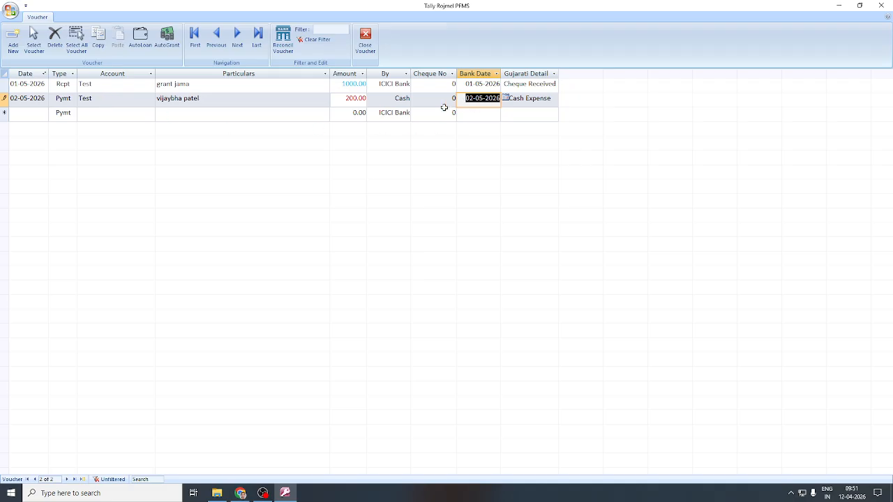
{"action": "key", "text": "Tab"}
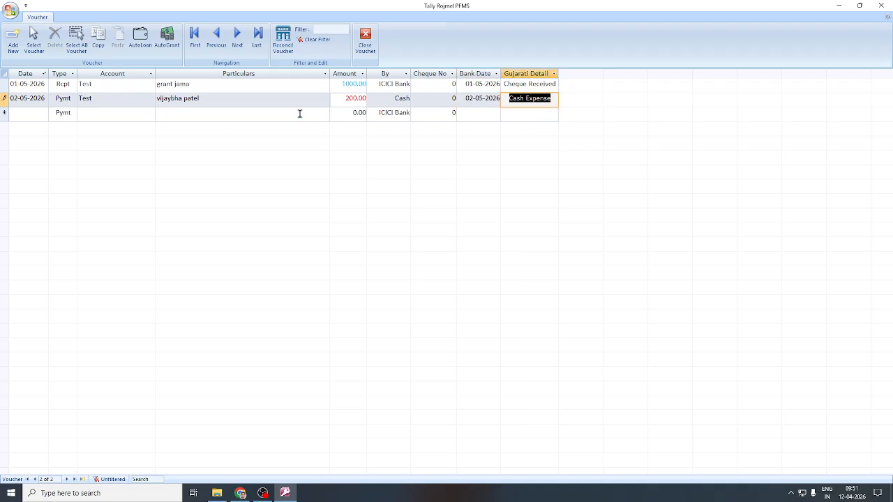
{"action": "key", "text": "Tab"}
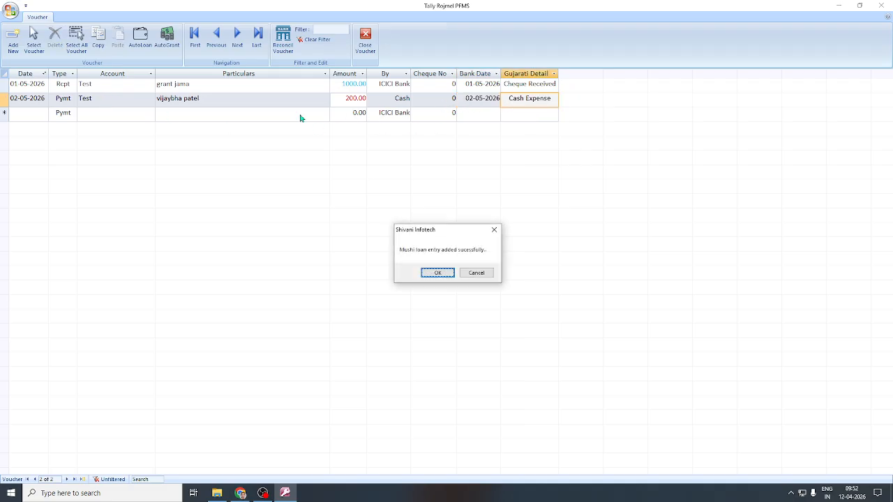
{"action": "left_click", "coordinate": [438, 272]}
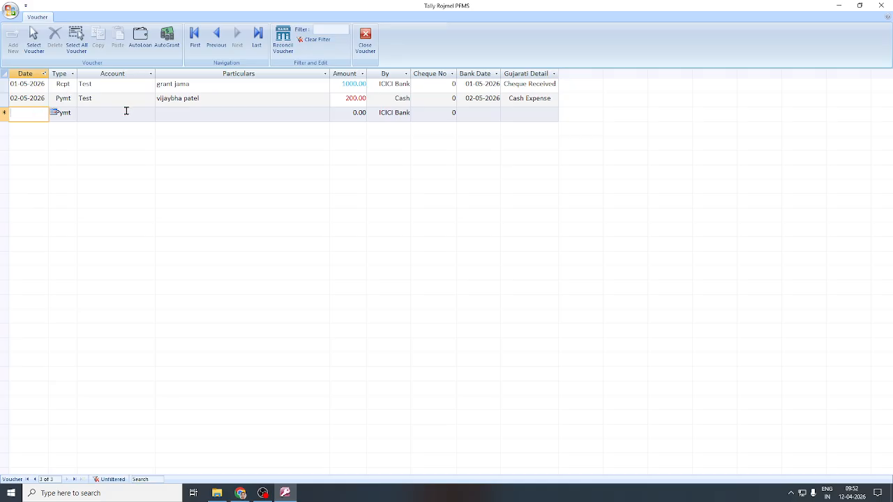
{"action": "left_click", "coordinate": [182, 112]}
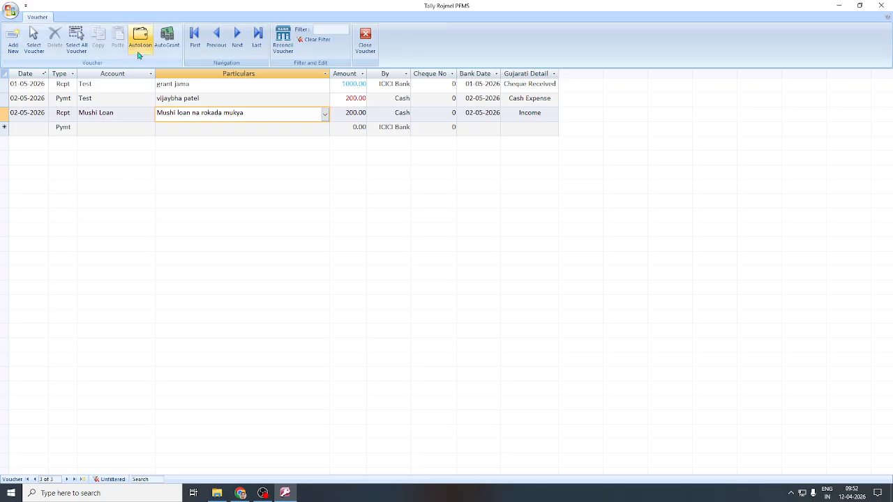
{"action": "left_click", "coordinate": [140, 44]}
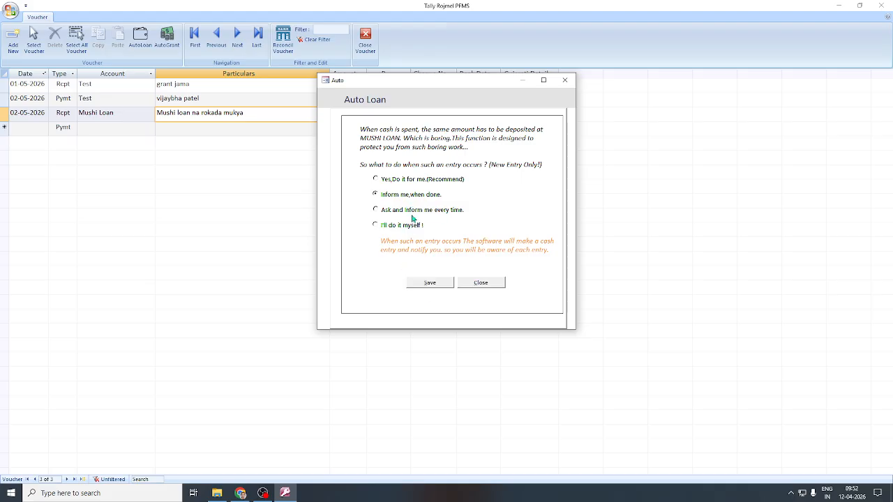
{"action": "left_click", "coordinate": [488, 283]}
{"action": "left_click", "coordinate": [14, 127]}
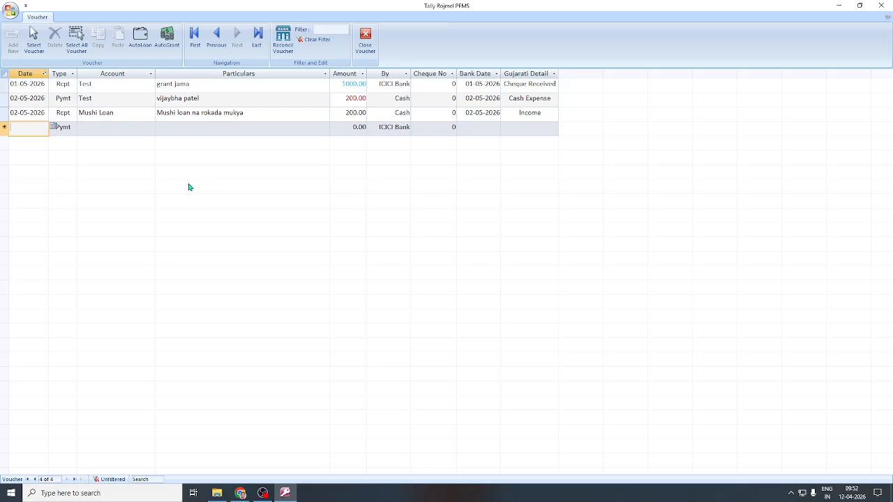
Enter a 03-05-2026 payment from Test with the suggested payee and a 300.00 amount.
{"action": "type", "text": "3-5-26"}
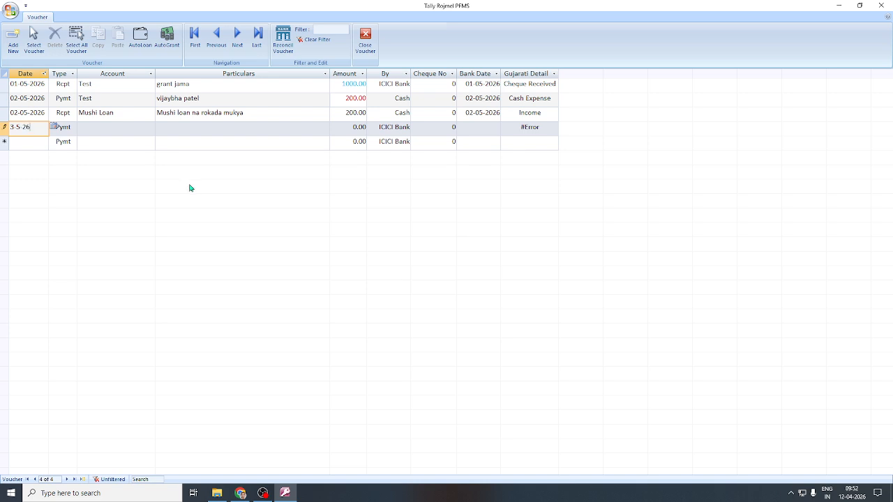
{"action": "key", "text": "Tab"}
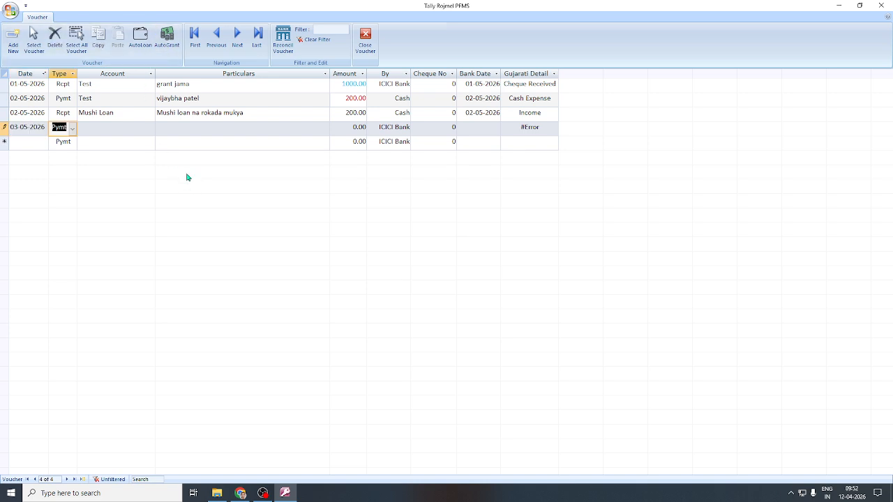
{"action": "key", "text": "Tab"}
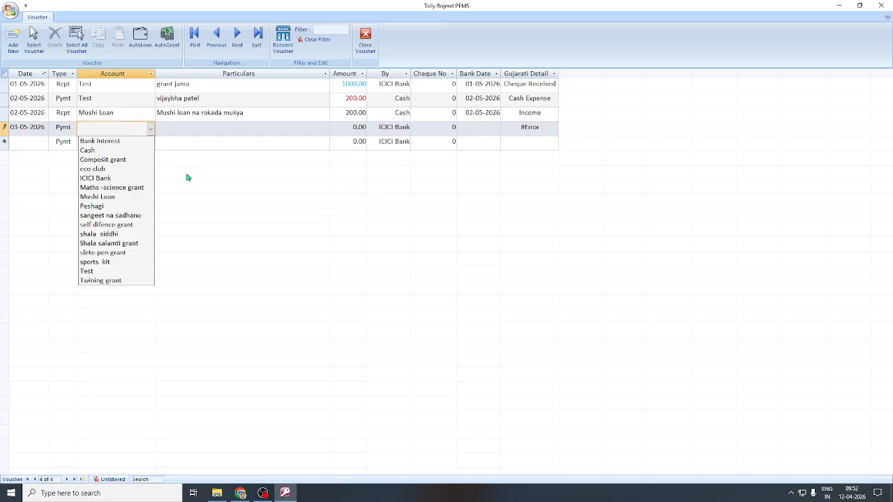
{"action": "left_click", "coordinate": [114, 271]}
{"action": "left_click", "coordinate": [207, 130]}
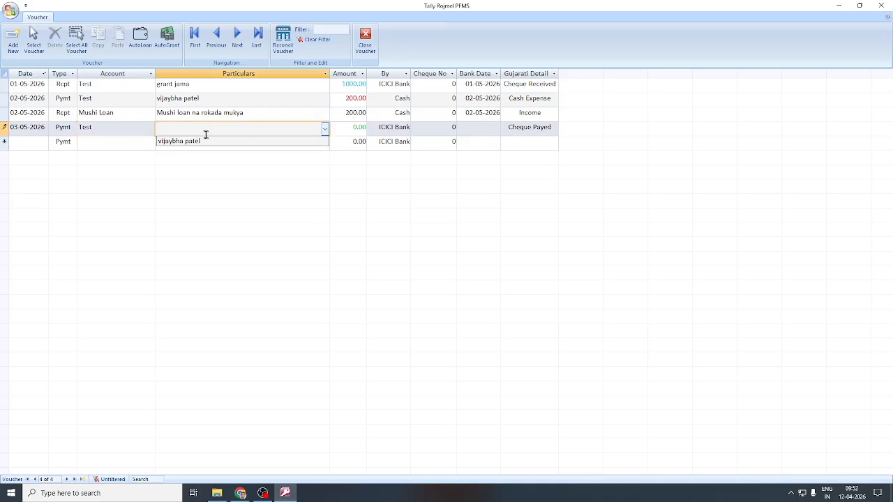
{"action": "left_click", "coordinate": [203, 141]}
{"action": "key", "text": "Tab"}
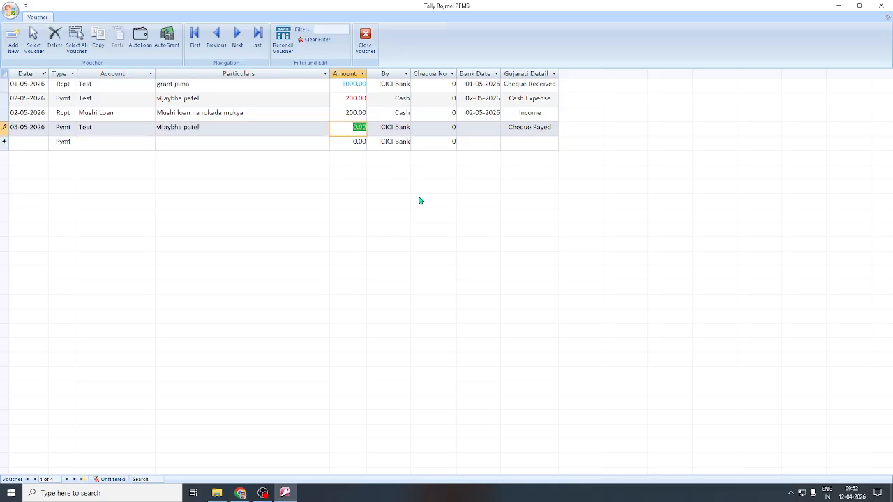
{"action": "type", "text": "3"}
{"action": "key", "text": "Tab"}
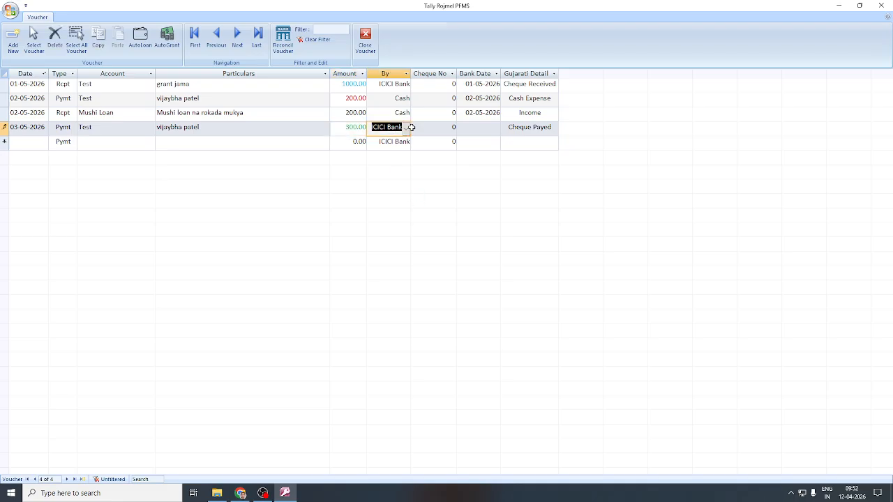
Keep ICICI Bank with cheque number 'pfms ref 1', save, and confirm the auto-added PFMS grant receipt.
{"action": "left_click", "coordinate": [440, 127]}
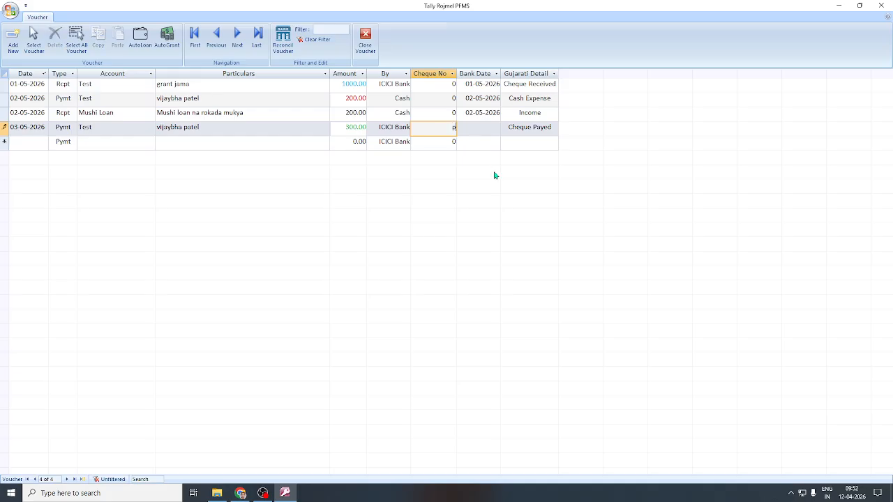
{"action": "type", "text": "pfms ref 1"}
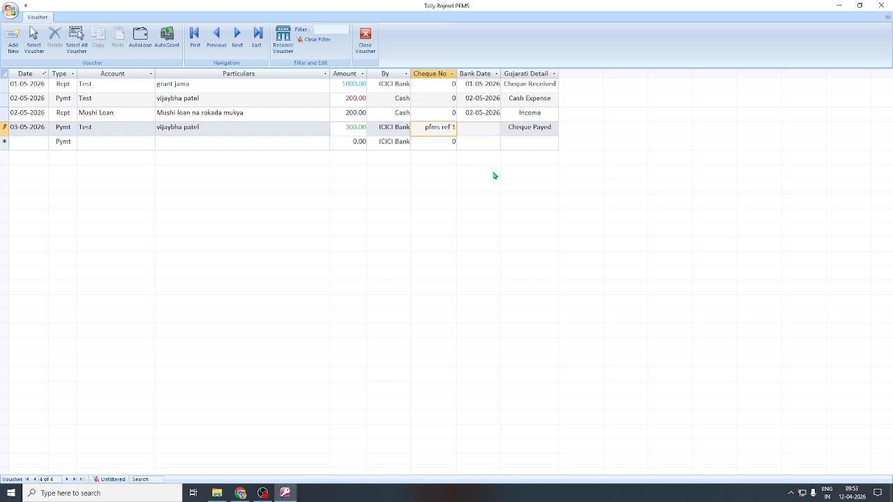
{"action": "key", "text": "Tab"}
{"action": "key", "text": "Tab"}
{"action": "key", "text": "Tab"}
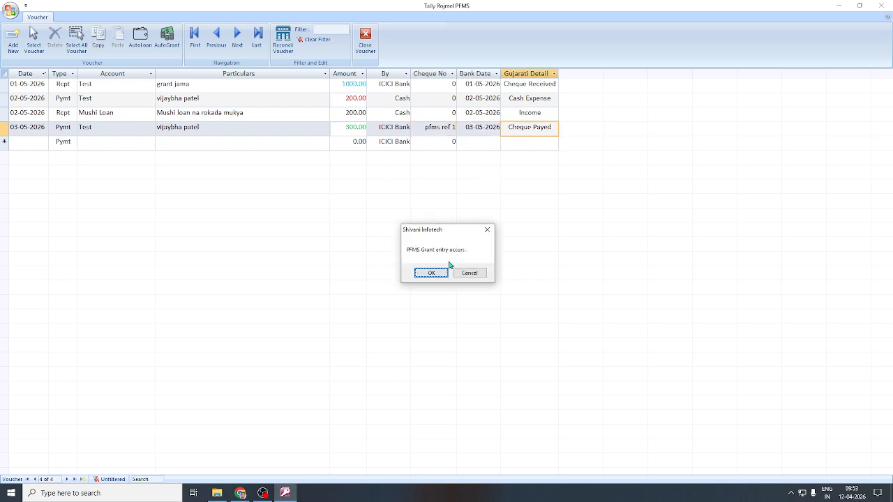
{"action": "left_click", "coordinate": [432, 274]}
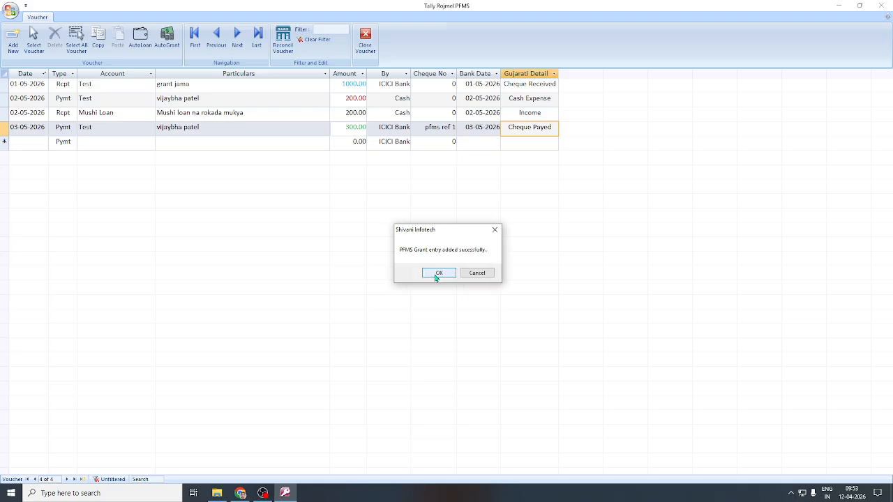
{"action": "left_click", "coordinate": [437, 274]}
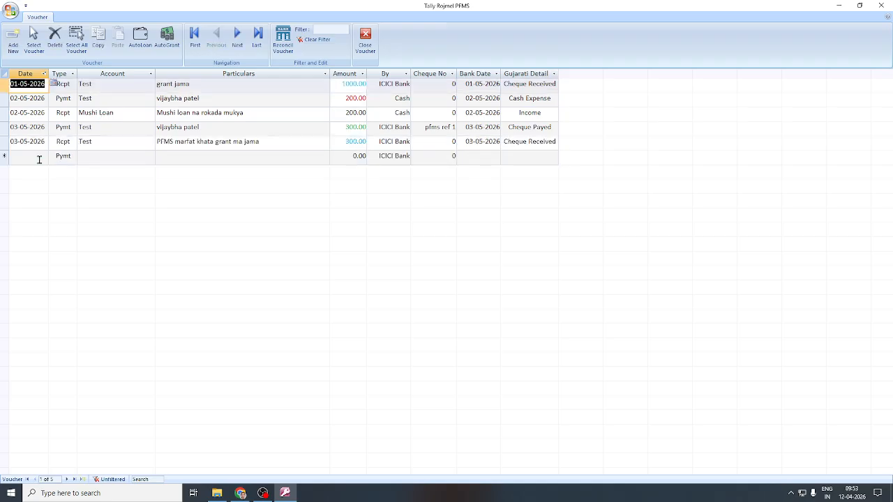
{"action": "left_click", "coordinate": [202, 142]}
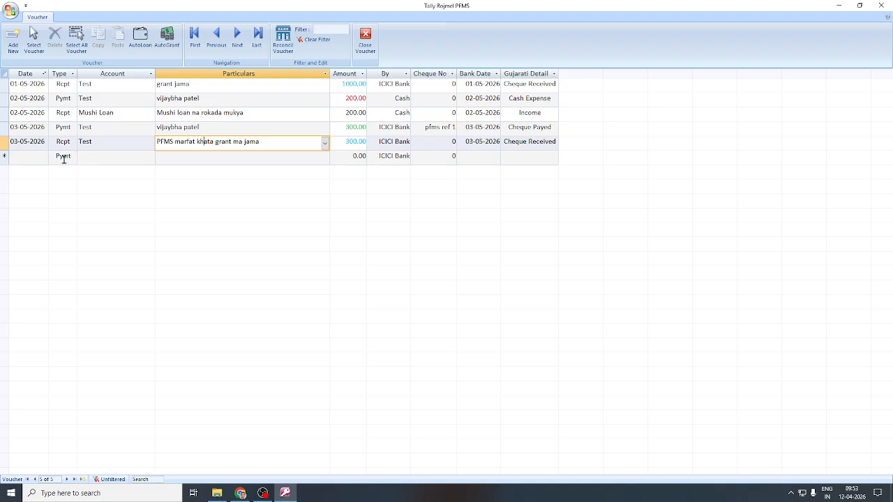
{"action": "left_click", "coordinate": [200, 113]}
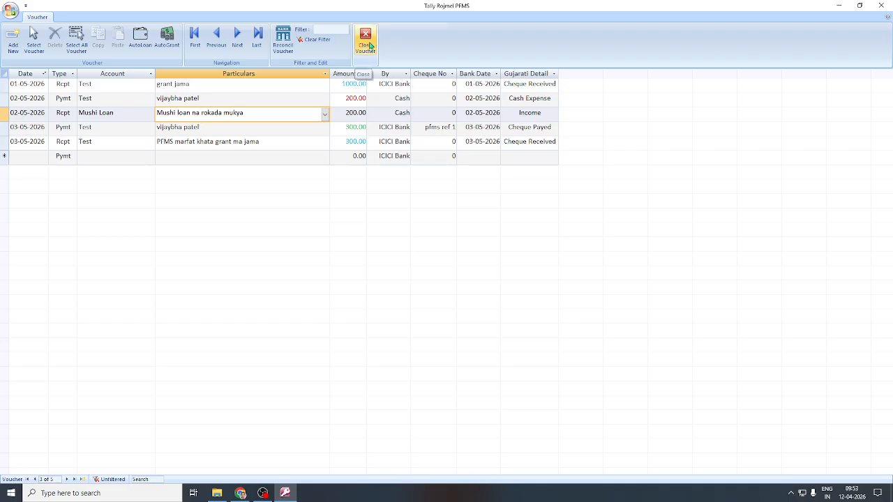
Close the voucher window and cash/bank book, then preview the Ledger report zoomed in.
{"action": "left_click", "coordinate": [366, 40]}
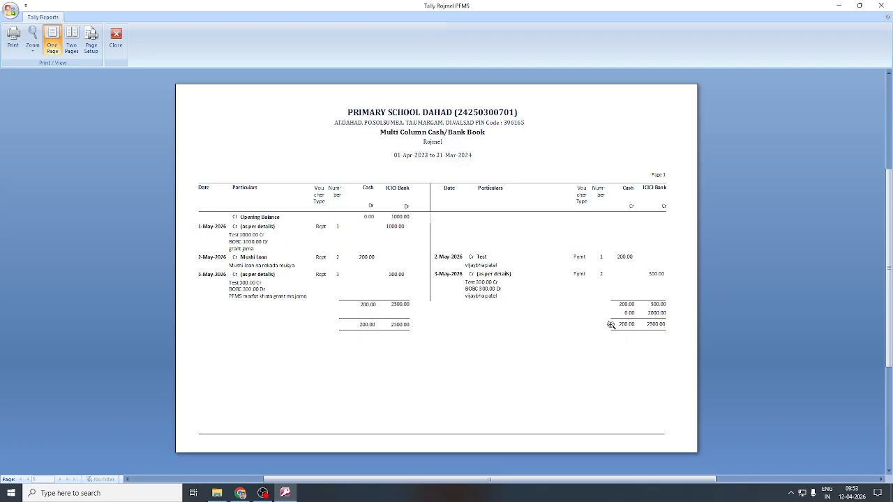
{"action": "left_click", "coordinate": [113, 40]}
{"action": "left_click", "coordinate": [101, 39]}
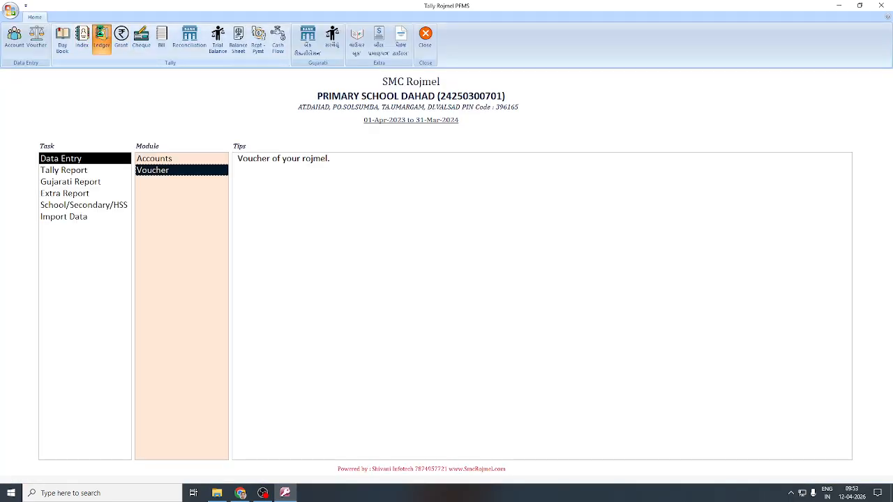
{"action": "left_click", "coordinate": [539, 144]}
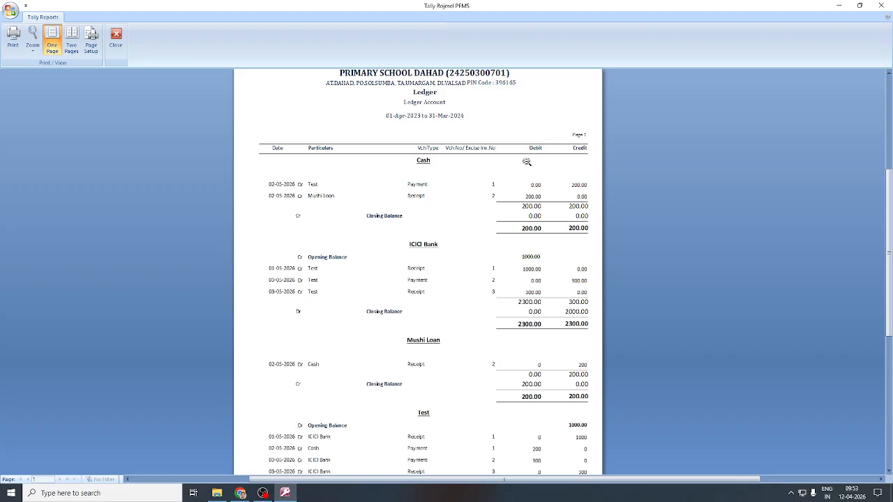
{"action": "scroll", "coordinate": [502, 293], "scroll_direction": "down", "scroll_amount": 3}
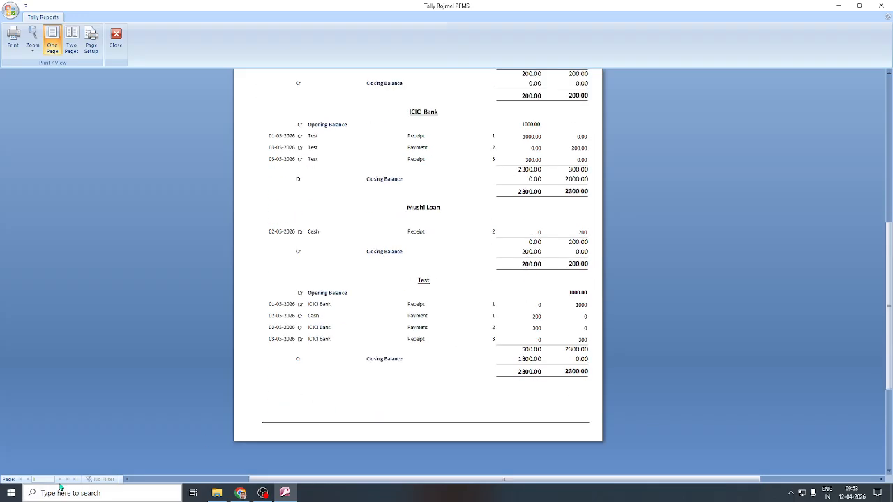
{"action": "scroll", "coordinate": [463, 333], "scroll_direction": "up", "scroll_amount": 1}
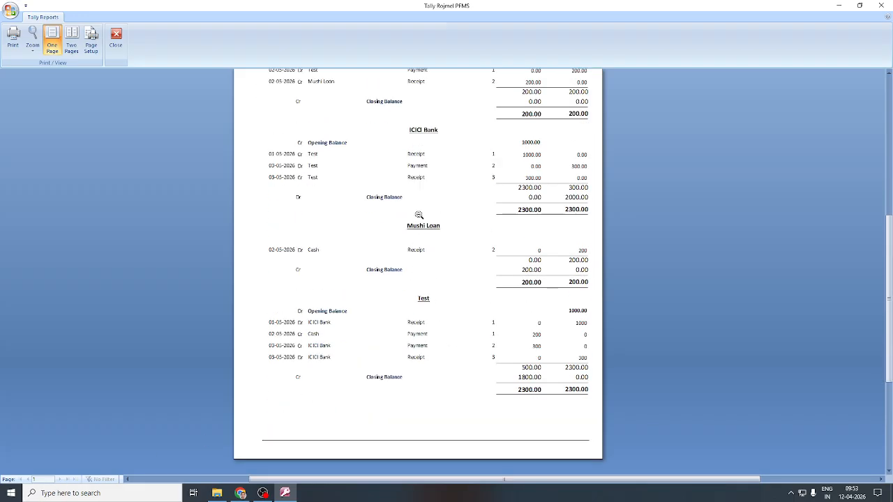
{"action": "scroll", "coordinate": [417, 212], "scroll_direction": "up", "scroll_amount": 2}
{"action": "scroll", "coordinate": [417, 211], "scroll_direction": "up", "scroll_amount": 1}
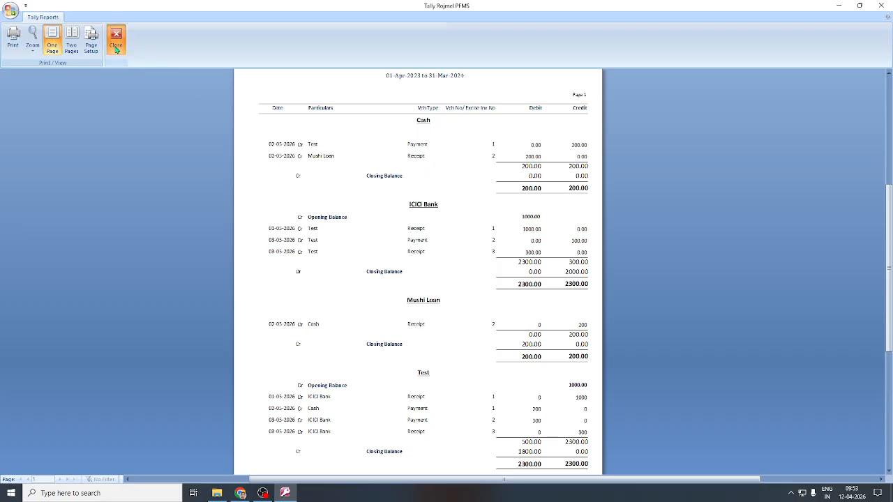
{"action": "left_click", "coordinate": [115, 40]}
Preview the Index, Grant Register and Cheque Issue Register reports in turn, closing each.
{"action": "left_click", "coordinate": [82, 39]}
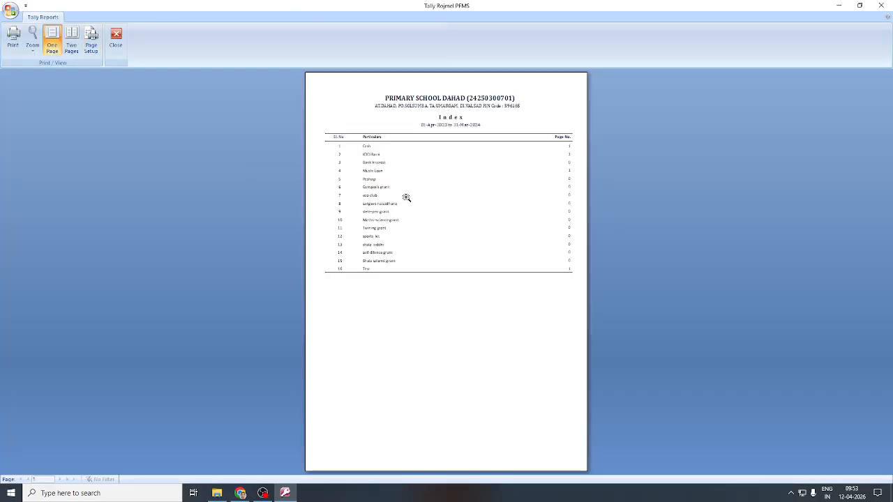
{"action": "left_click", "coordinate": [116, 39]}
{"action": "left_click", "coordinate": [121, 41]}
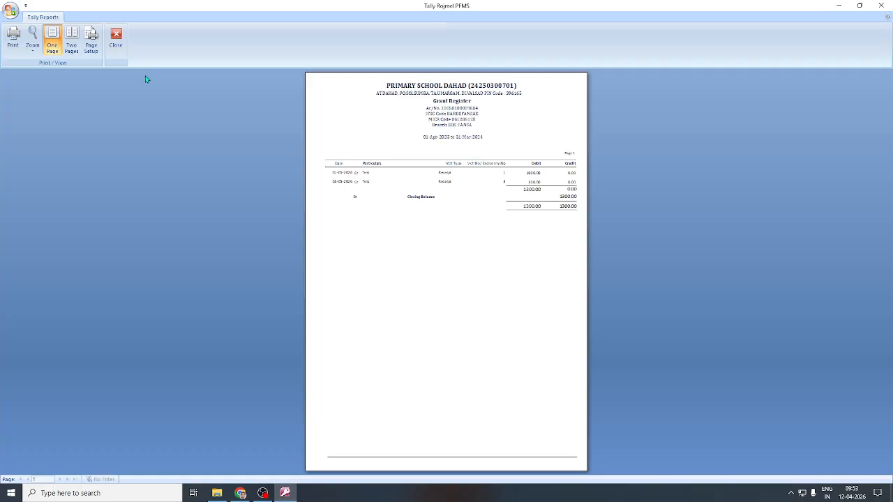
{"action": "left_click", "coordinate": [536, 160]}
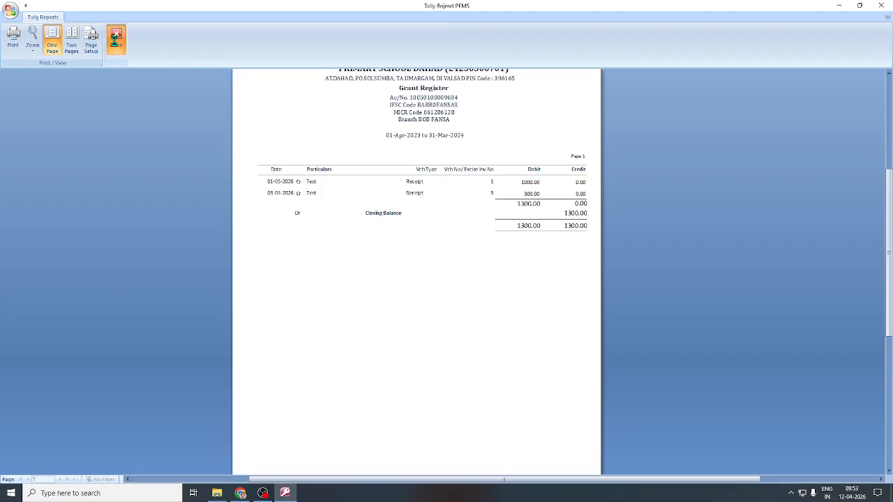
{"action": "left_click", "coordinate": [116, 39]}
{"action": "left_click", "coordinate": [138, 48]}
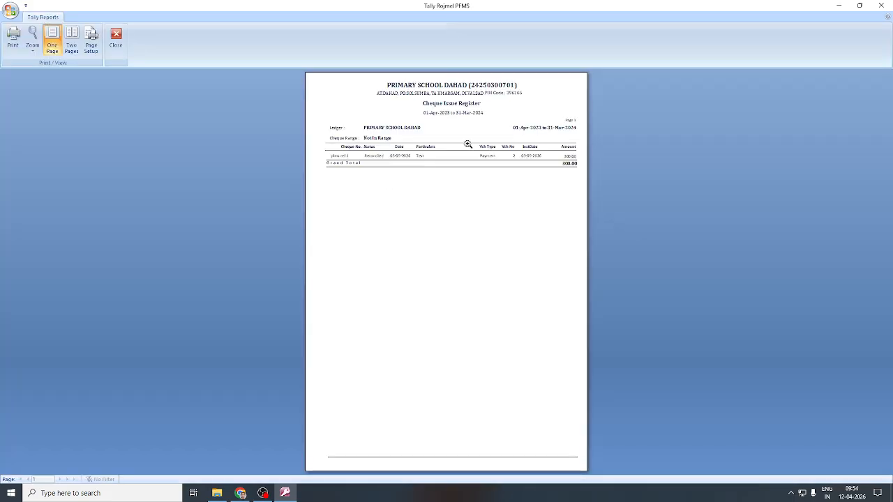
{"action": "left_click", "coordinate": [467, 144]}
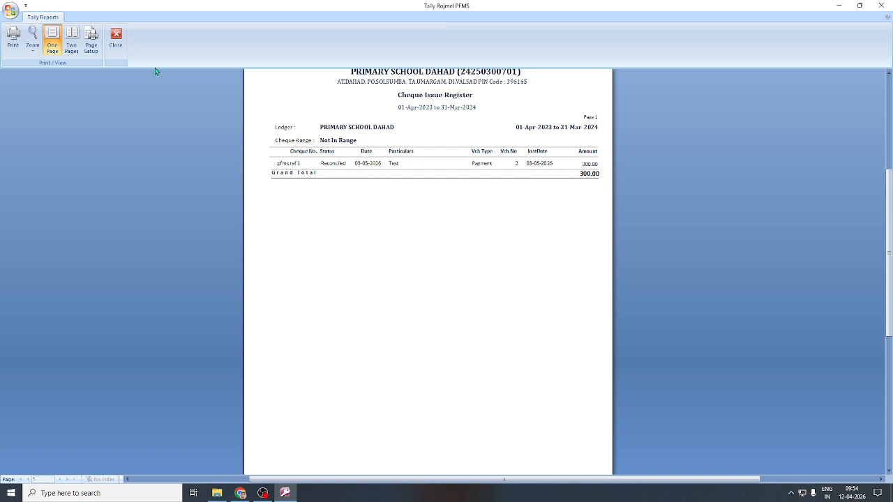
{"action": "left_click", "coordinate": [116, 38]}
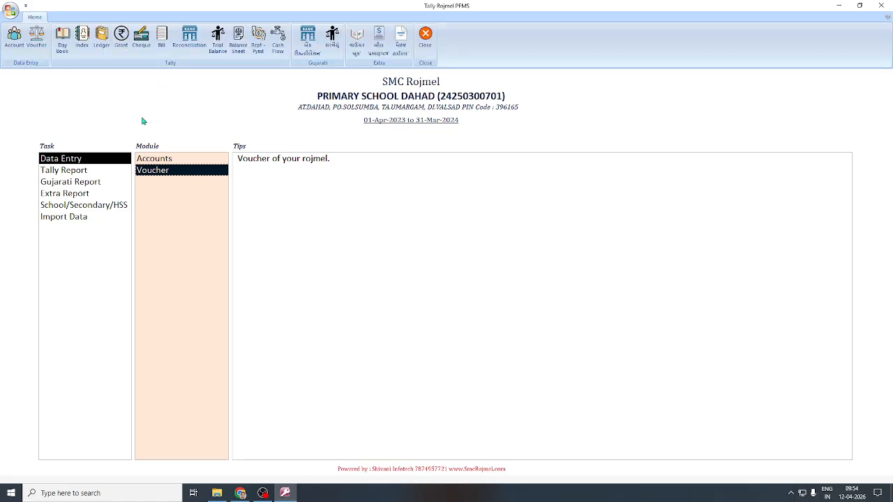
Review the Bank Rec. and Trial Balance previews zoomed in, then close them.
{"action": "left_click", "coordinate": [552, 172]}
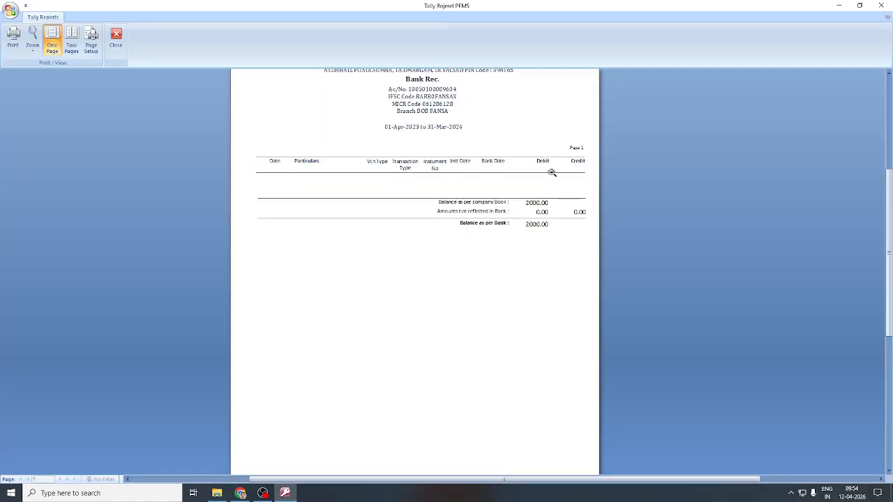
{"action": "left_click", "coordinate": [115, 39]}
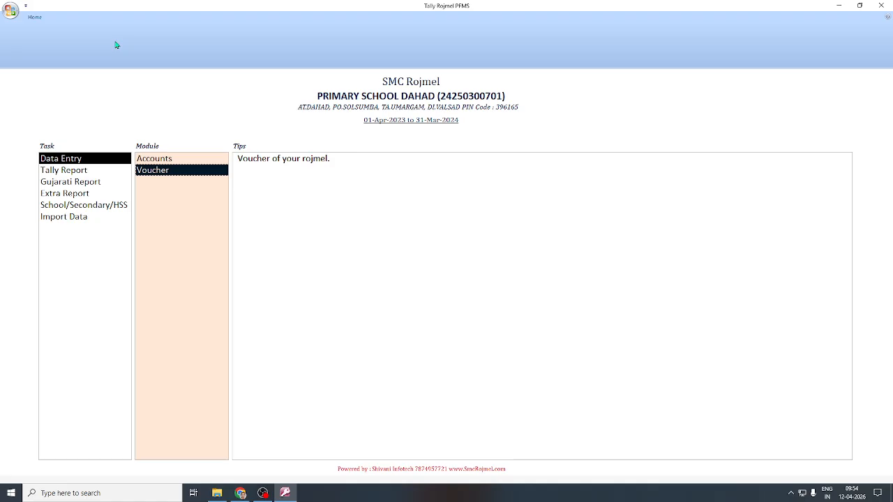
{"action": "left_click", "coordinate": [217, 37]}
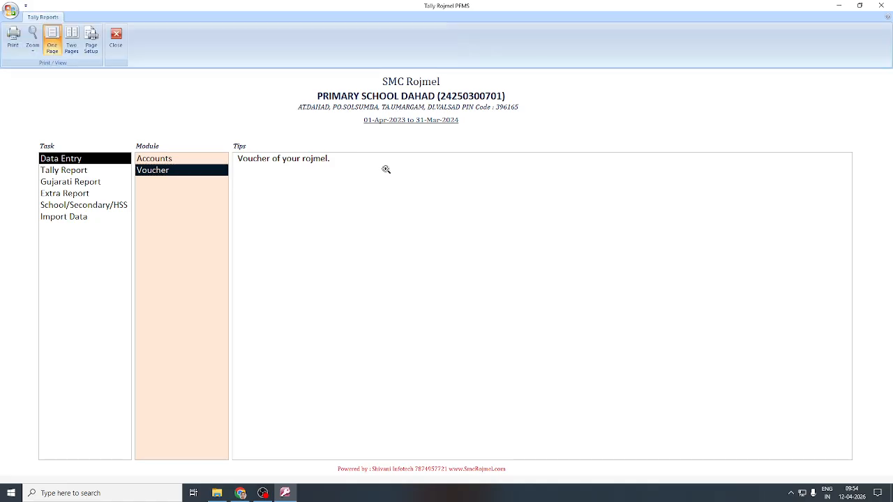
{"action": "left_click", "coordinate": [541, 173]}
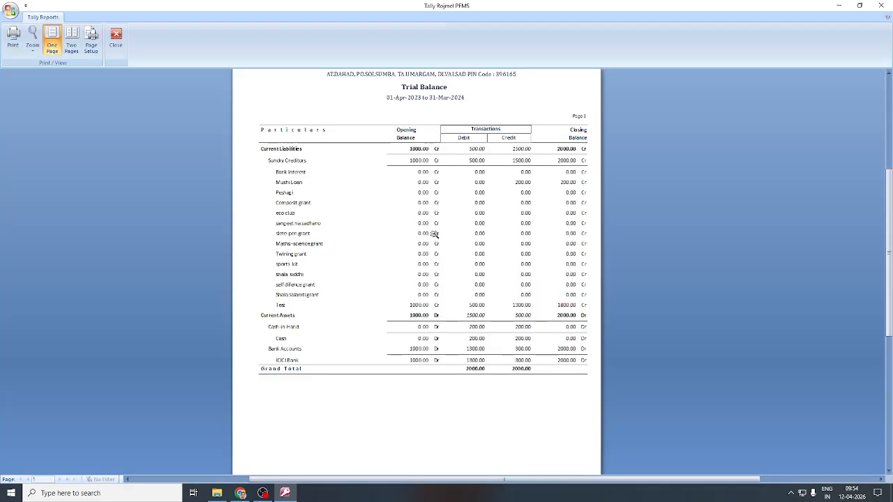
{"action": "scroll", "coordinate": [485, 296], "scroll_direction": "up", "scroll_amount": 1}
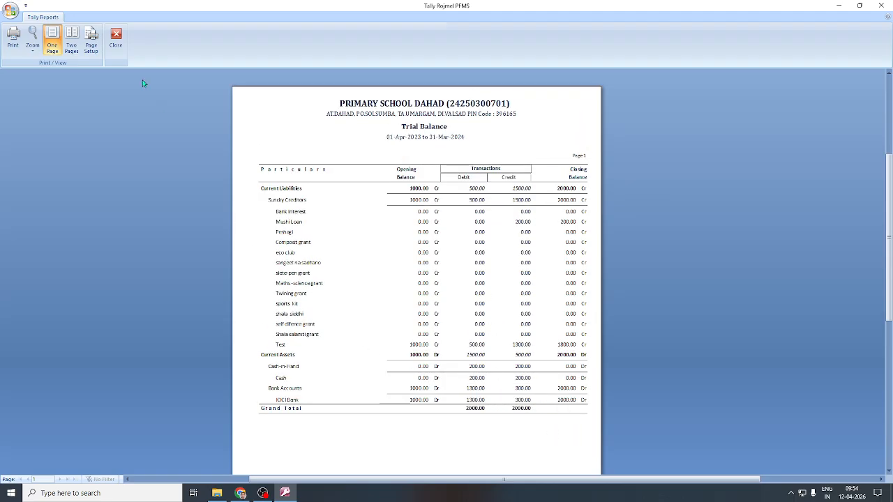
{"action": "left_click", "coordinate": [116, 37]}
Preview the Balance Sheet (2000.00) and Cash Movement (500.00) reports, closing each.
{"action": "left_click", "coordinate": [238, 48]}
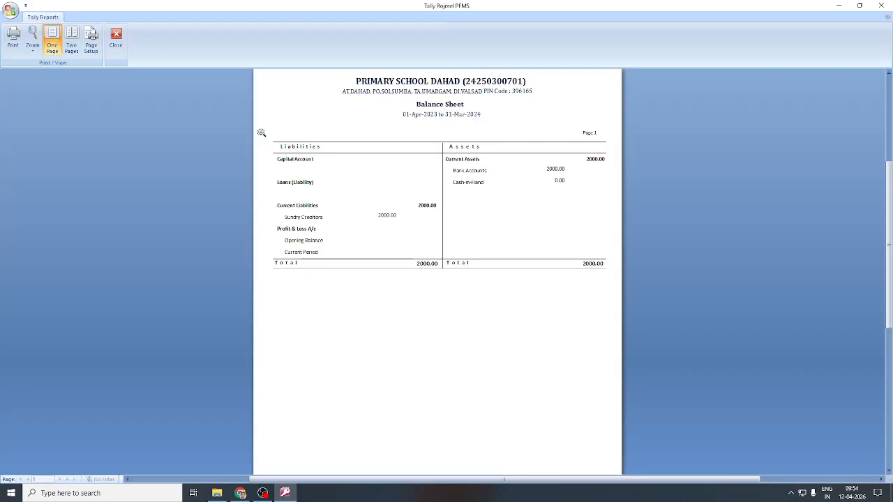
{"action": "left_click", "coordinate": [115, 39]}
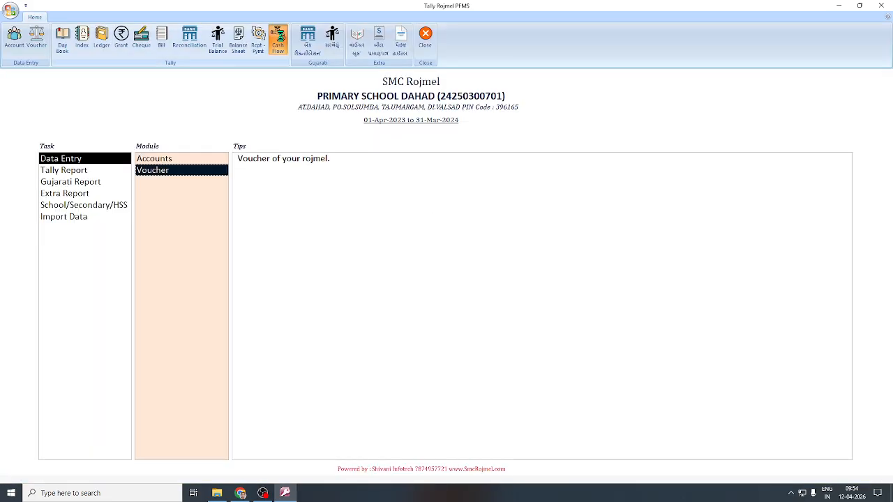
{"action": "left_click", "coordinate": [278, 42]}
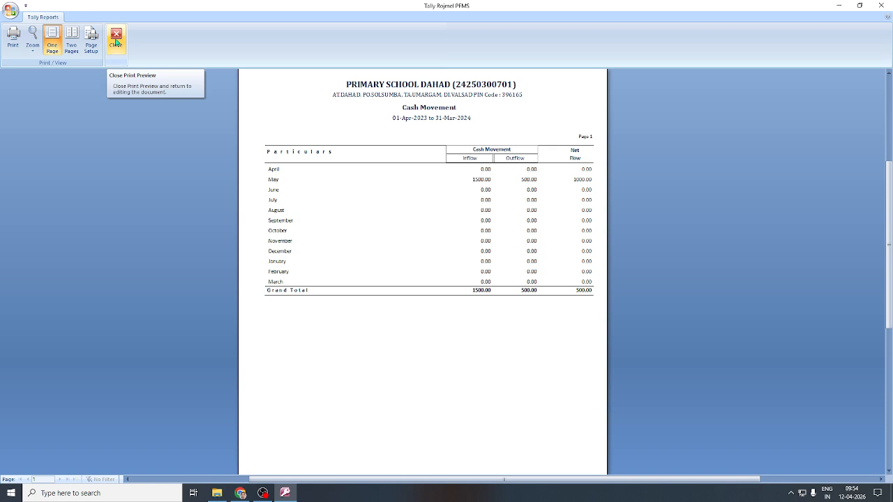
{"action": "left_click", "coordinate": [116, 41]}
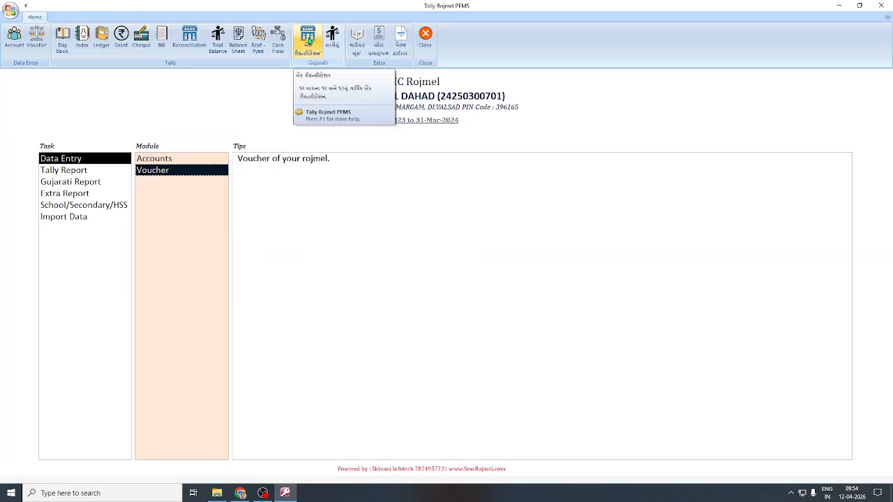
{"action": "left_click", "coordinate": [309, 42]}
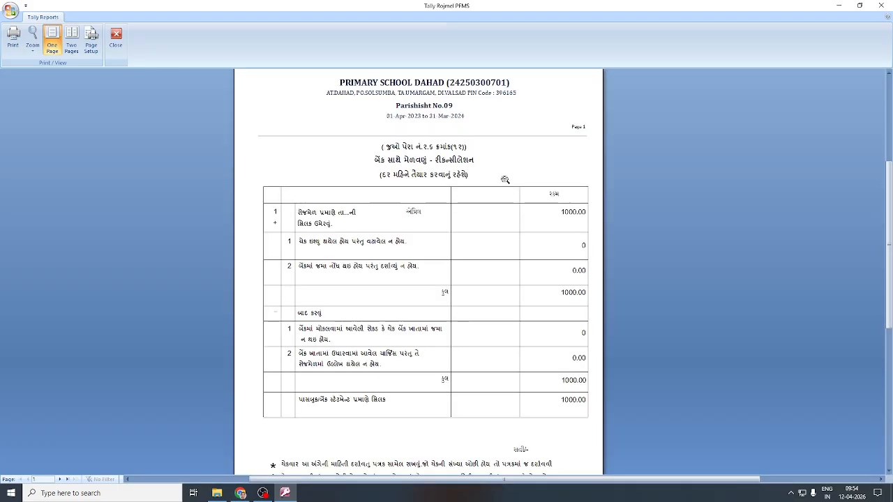
{"action": "left_click", "coordinate": [59, 480]}
{"action": "left_click", "coordinate": [59, 479]}
{"action": "left_click", "coordinate": [59, 479]}
{"action": "left_click", "coordinate": [59, 480]}
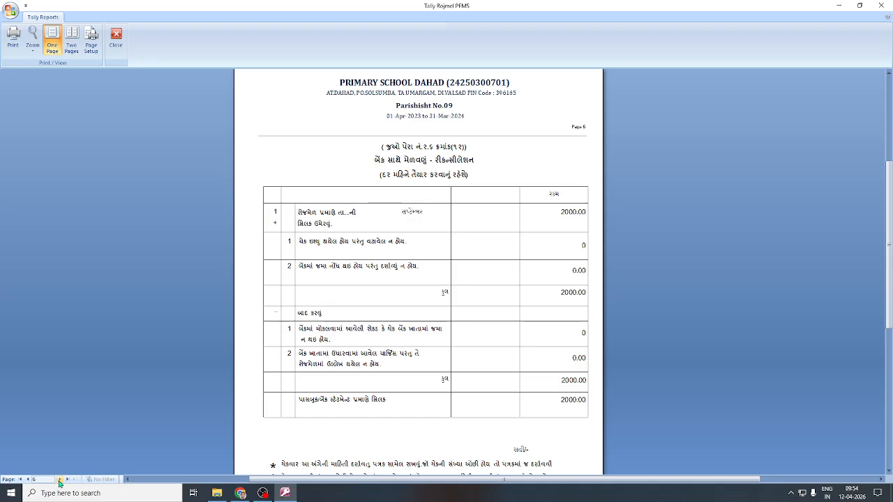
{"action": "left_click", "coordinate": [59, 482]}
{"action": "left_click", "coordinate": [60, 481]}
{"action": "left_click", "coordinate": [60, 482]}
{"action": "left_click", "coordinate": [60, 481]}
{"action": "left_click", "coordinate": [59, 481]}
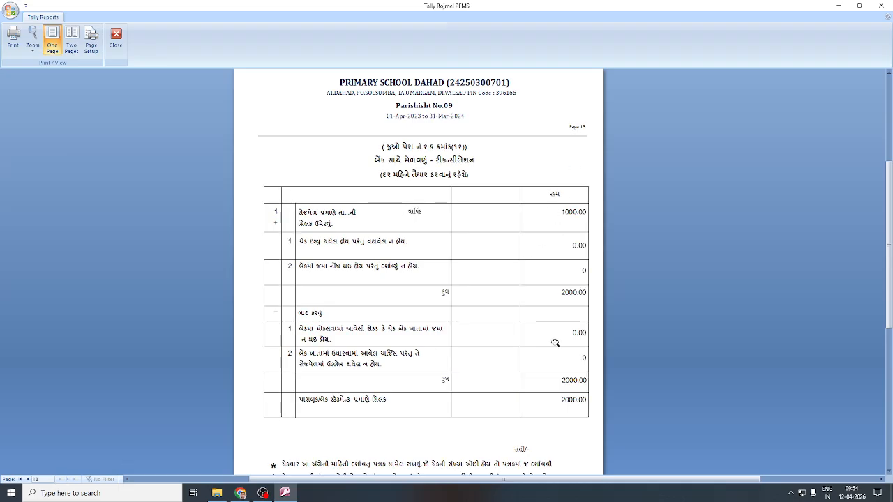
{"action": "left_click", "coordinate": [120, 41]}
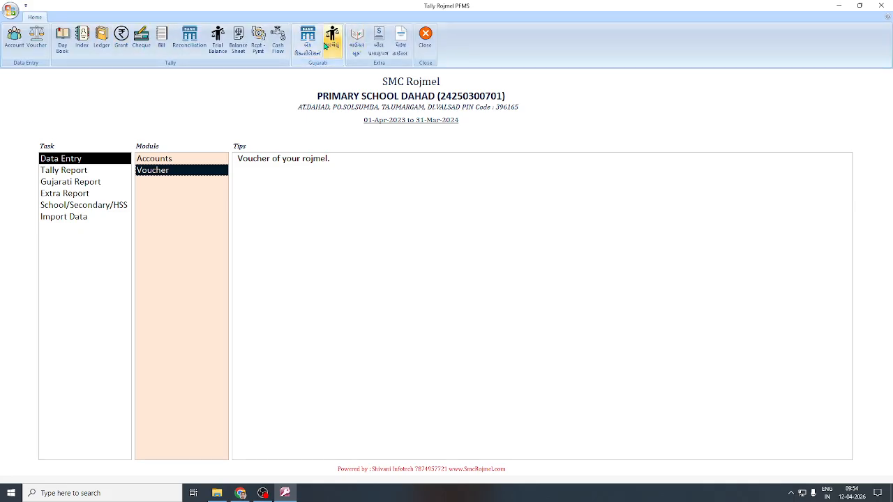
{"action": "left_click", "coordinate": [332, 41]}
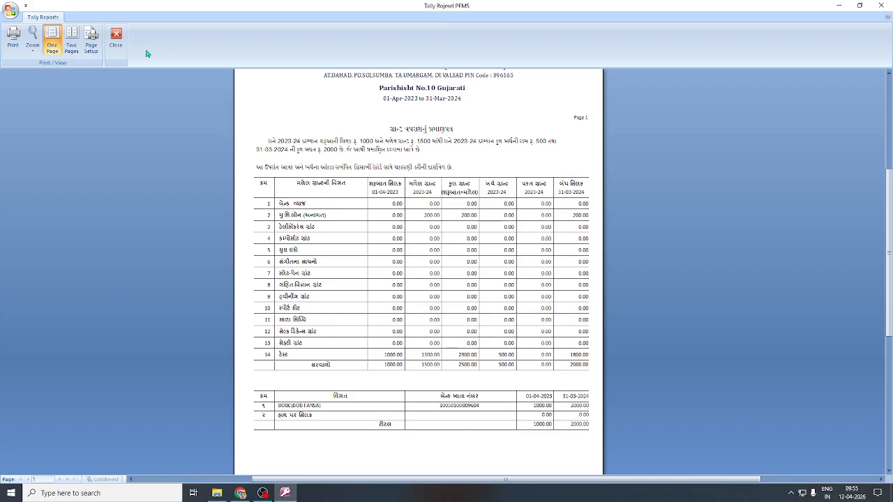
{"action": "left_click", "coordinate": [116, 37]}
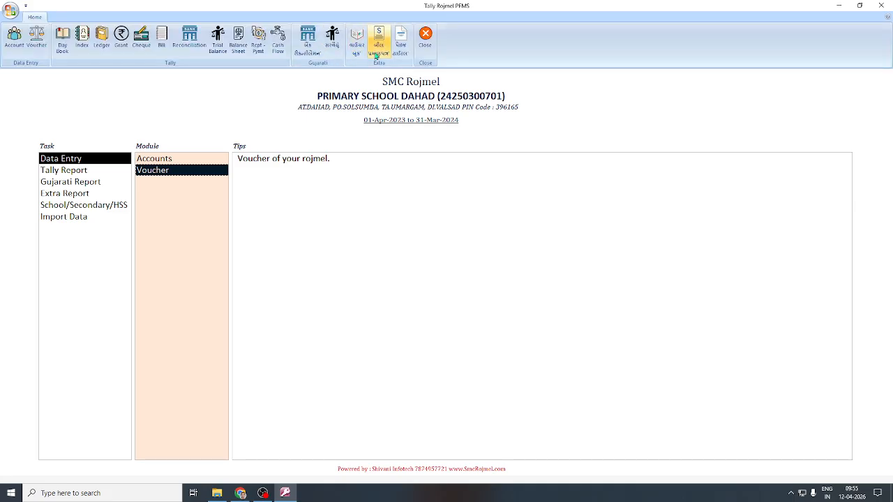
Select a voucher from the Voucher Book list and preview it.
{"action": "left_click", "coordinate": [358, 43]}
{"action": "left_click", "coordinate": [130, 143]}
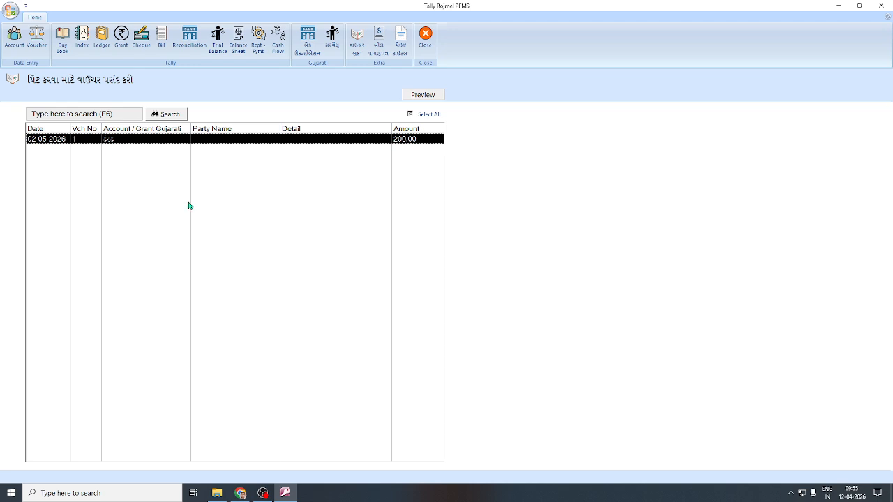
{"action": "left_click", "coordinate": [419, 98]}
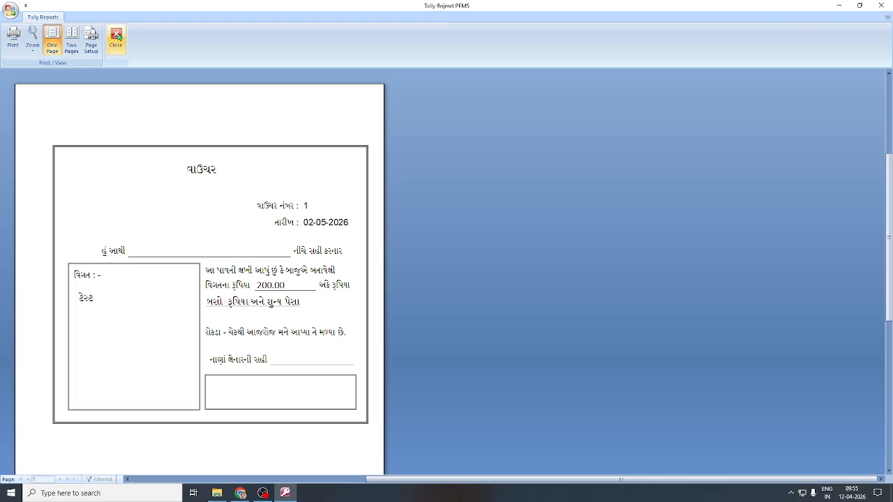
{"action": "left_click", "coordinate": [116, 38]}
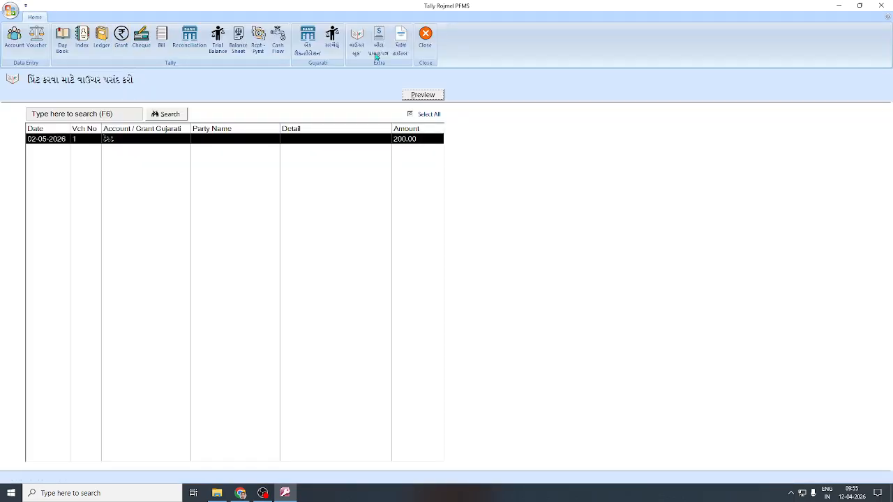
Preview payment certificates for the 200.00 and 300.00 bills, viewing both pages.
{"action": "left_click", "coordinate": [147, 142]}
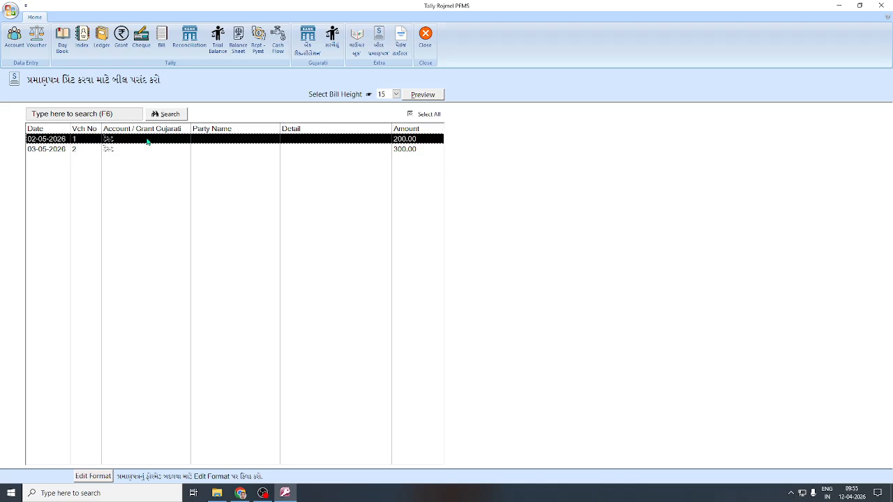
{"action": "left_click", "coordinate": [395, 150], "text": "ctrl"}
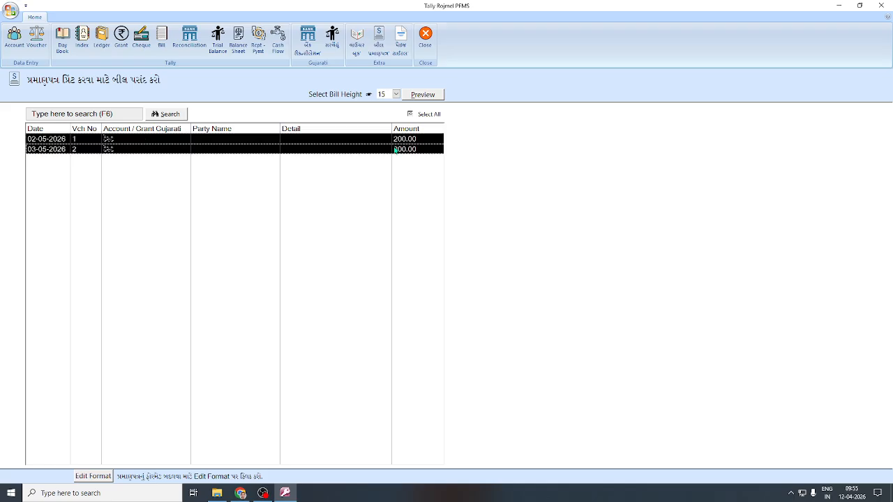
{"action": "left_click", "coordinate": [431, 96]}
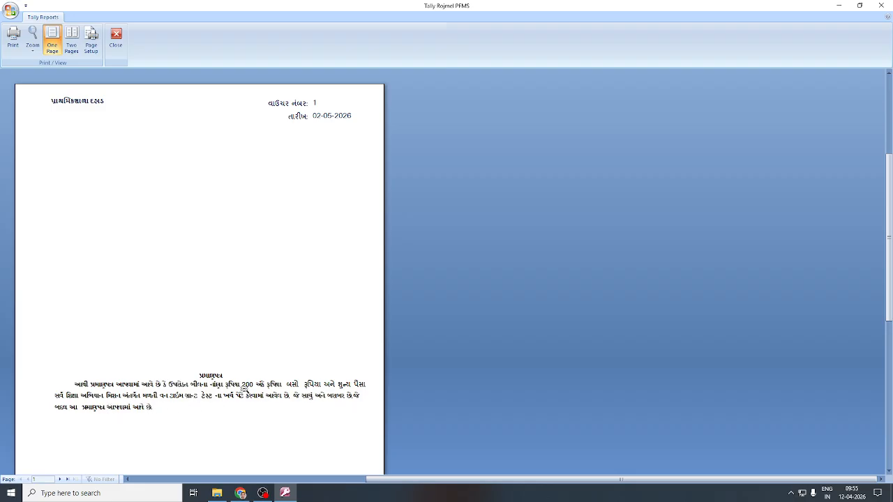
{"action": "left_click", "coordinate": [59, 479]}
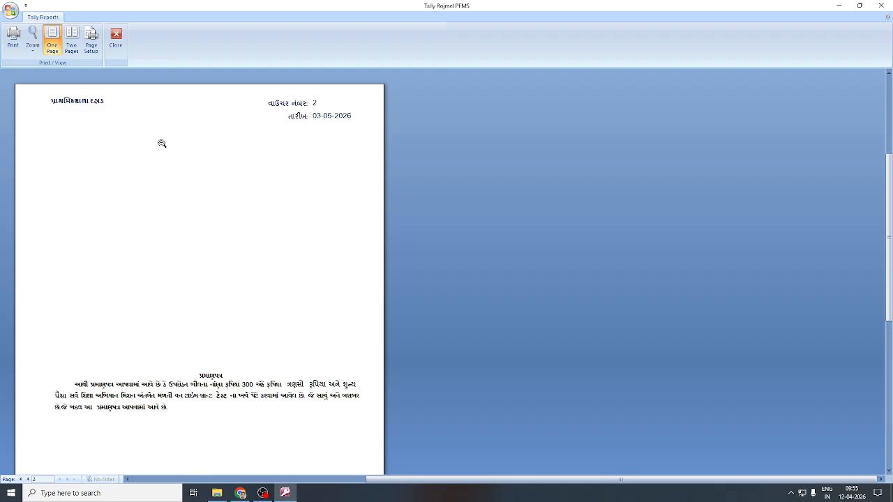
{"action": "left_click", "coordinate": [162, 143]}
Preview cover pages for the Rojmel, Khatavahi and Cheque In Register page titles.
{"action": "left_click", "coordinate": [116, 37]}
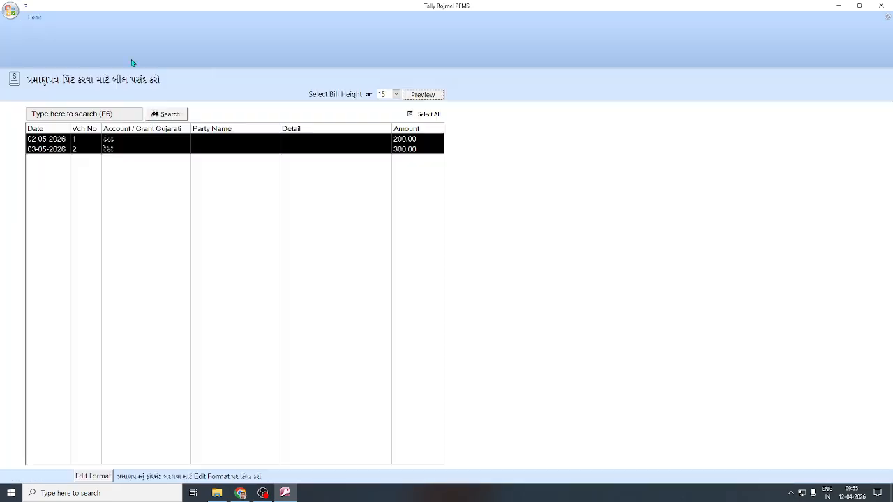
{"action": "left_click", "coordinate": [402, 43]}
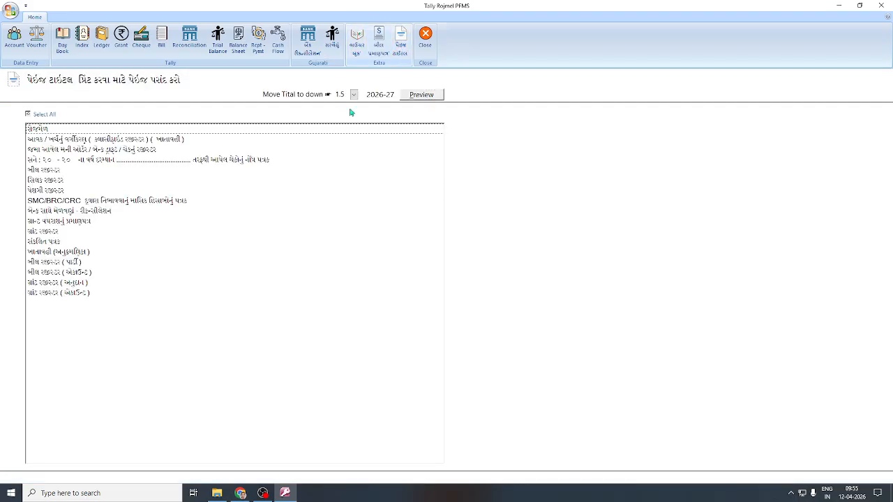
{"action": "left_click", "coordinate": [43, 129]}
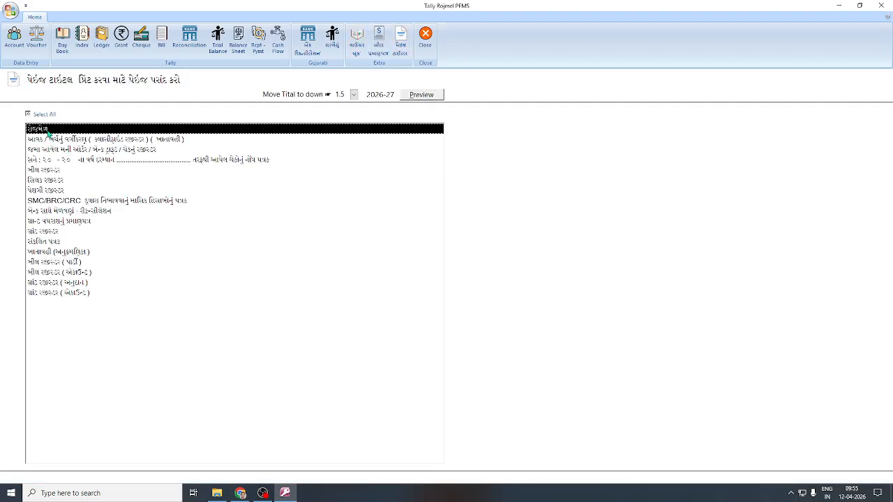
{"action": "left_click", "coordinate": [63, 140]}
{"action": "left_click", "coordinate": [58, 150]}
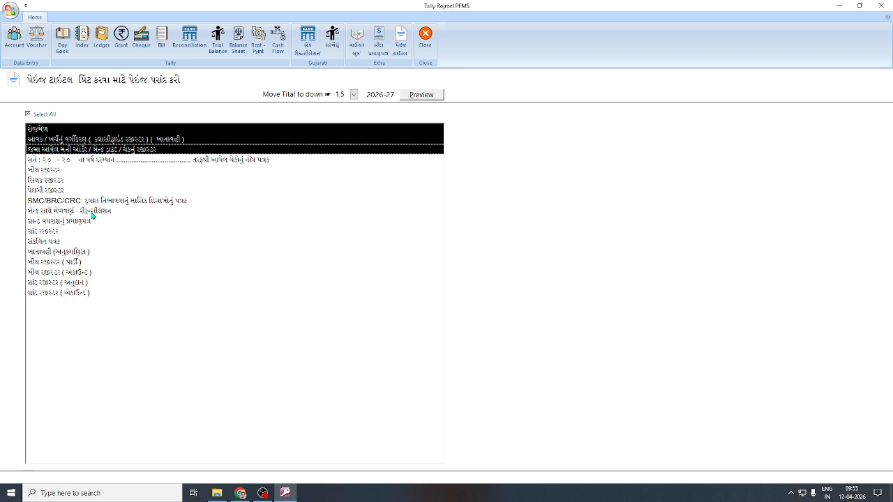
{"action": "left_click", "coordinate": [421, 94]}
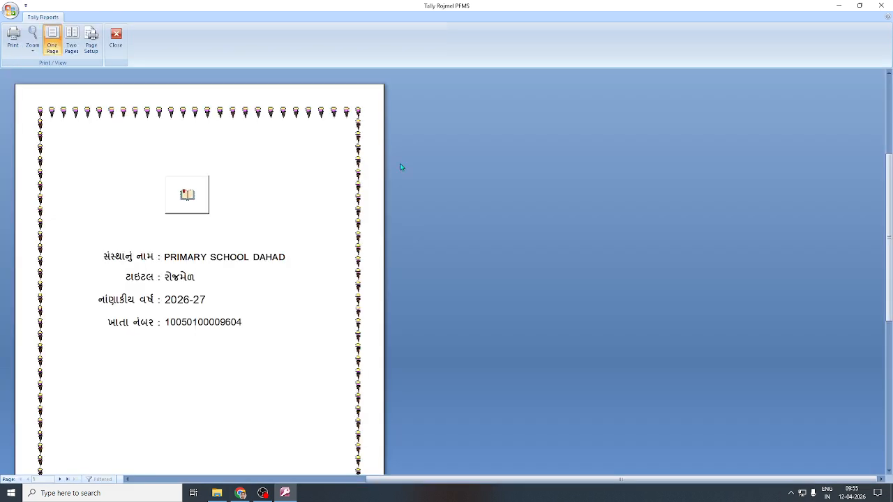
{"action": "left_click", "coordinate": [61, 480]}
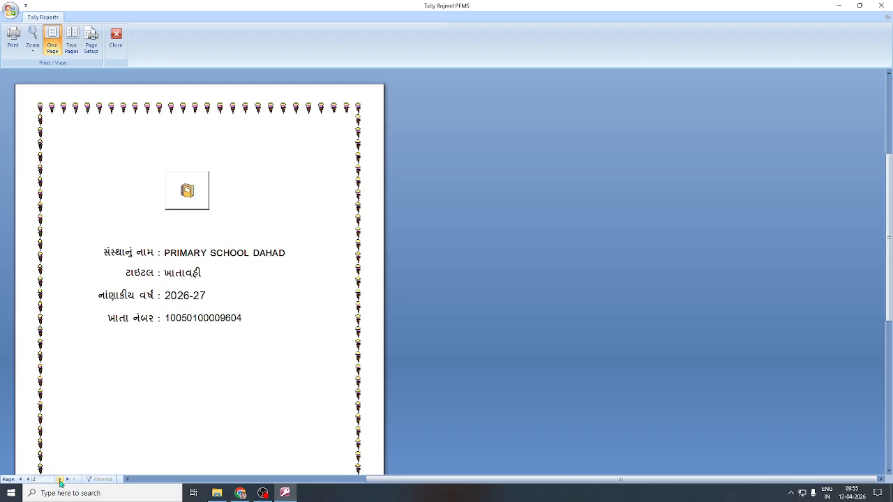
{"action": "left_click", "coordinate": [61, 480]}
Close the cover preview and the page-title and bill screens back to the SMC Rojmel main menu.
{"action": "left_click", "coordinate": [116, 38]}
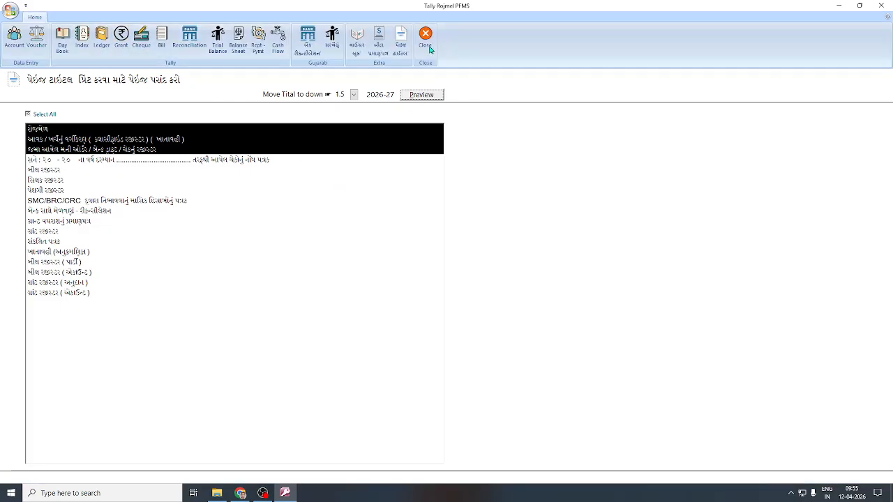
{"action": "left_click", "coordinate": [428, 48]}
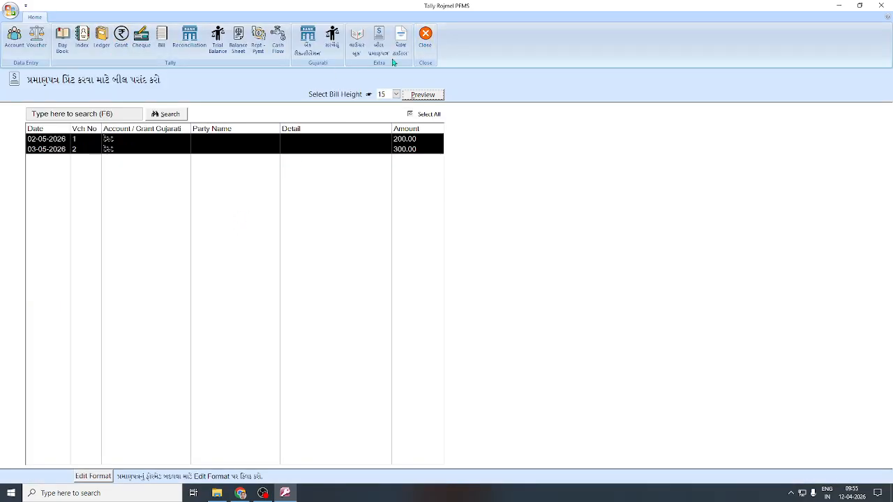
{"action": "left_click", "coordinate": [425, 42]}
{"action": "left_click", "coordinate": [433, 46]}
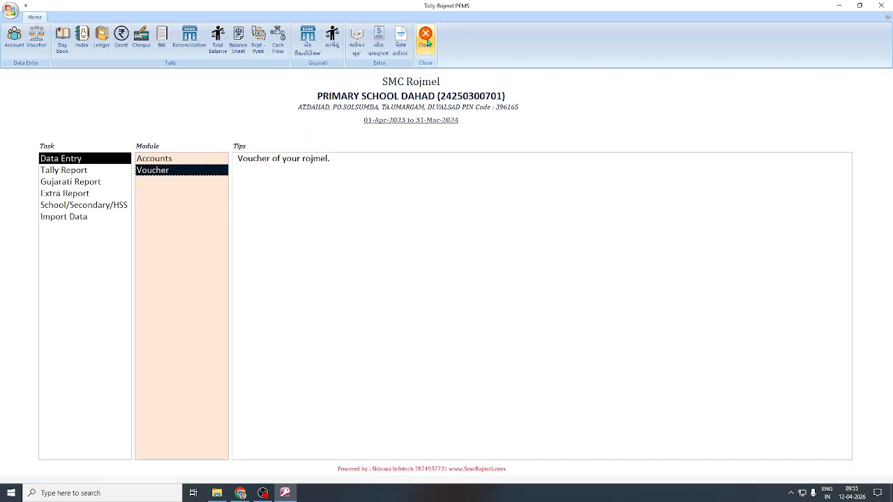